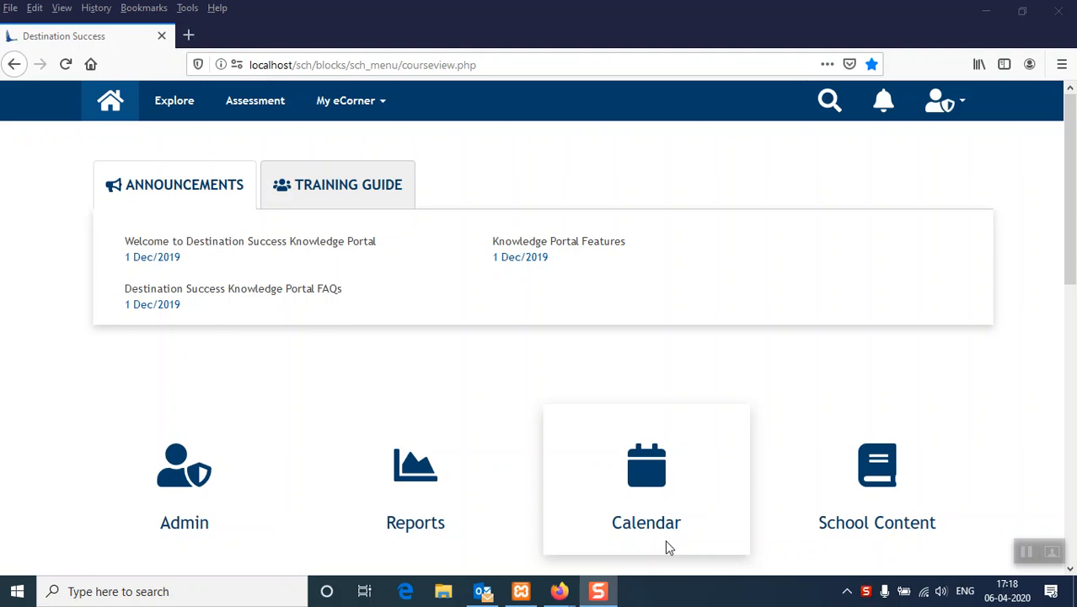
# Open the assessment area and review both pages of the list of all question types
pyautogui.click(255, 101)
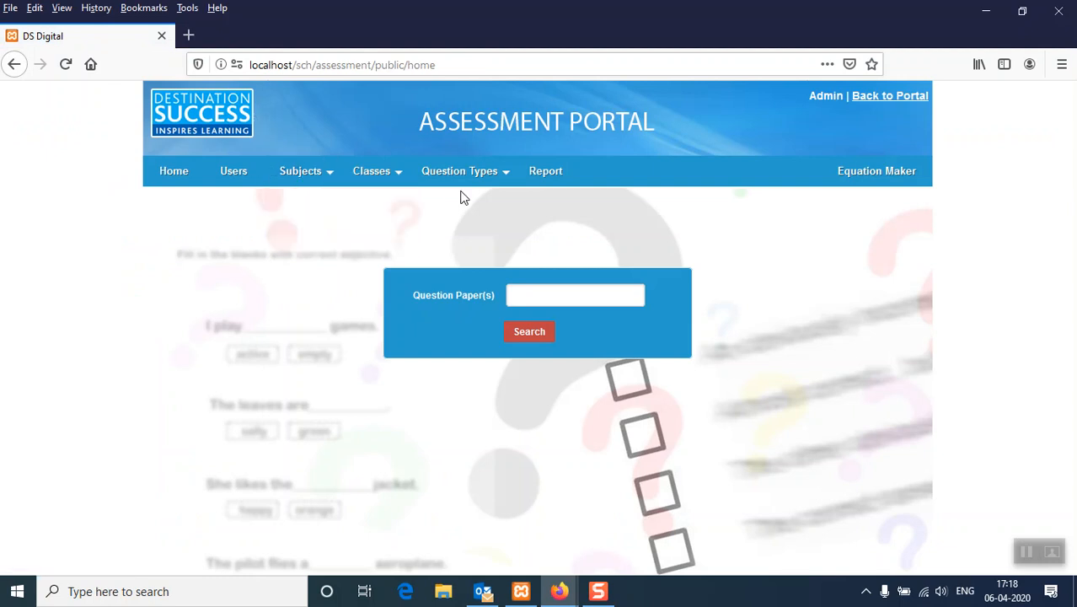
pyautogui.moveTo(507, 187)
pyautogui.click(476, 212)
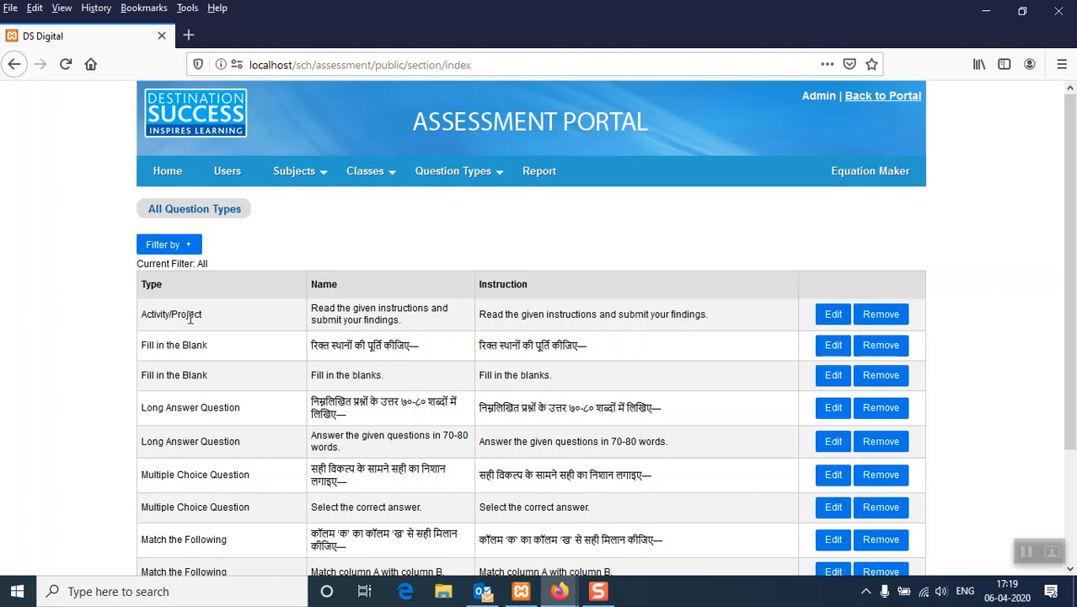
pyautogui.scroll(-1, 209, 354)
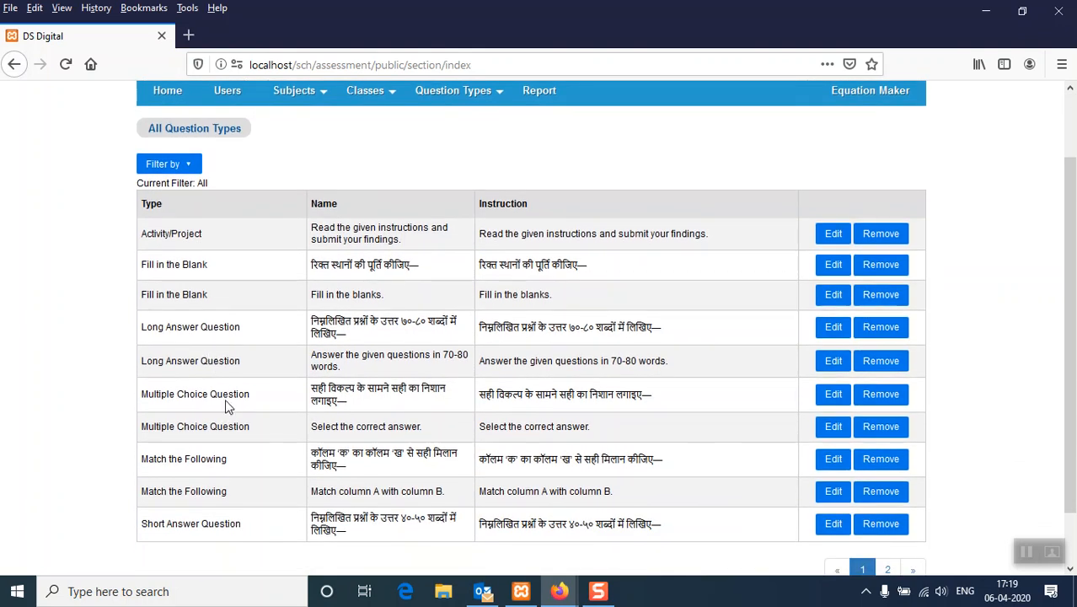
pyautogui.scroll(-1, 224, 480)
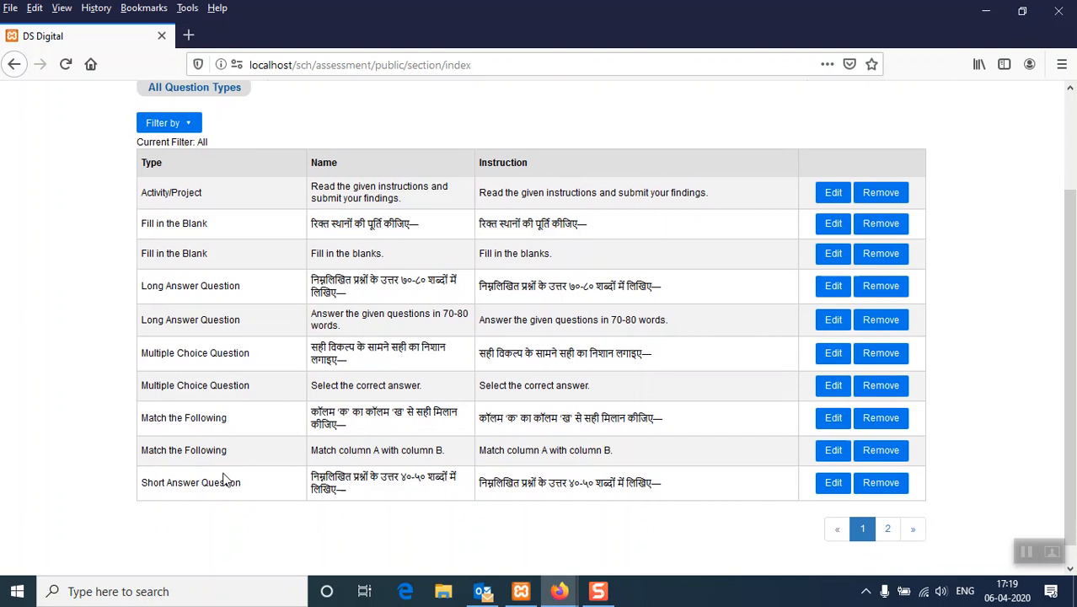
pyautogui.click(886, 511)
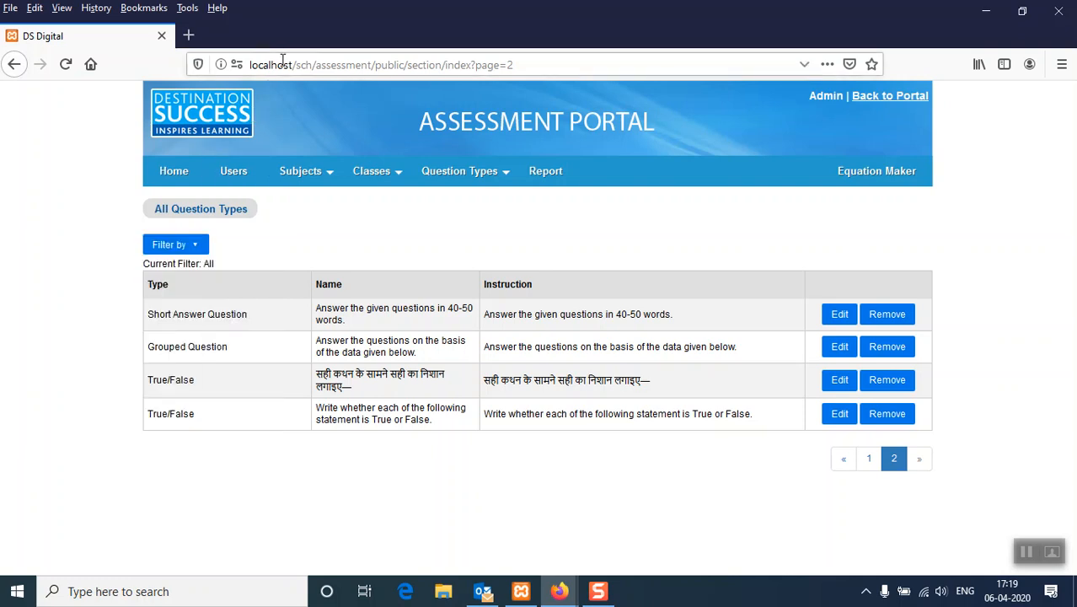
# Open the list of all subjects and review the subjects and their assigned classes on the first page
pyautogui.click(301, 171)
pyautogui.click(294, 216)
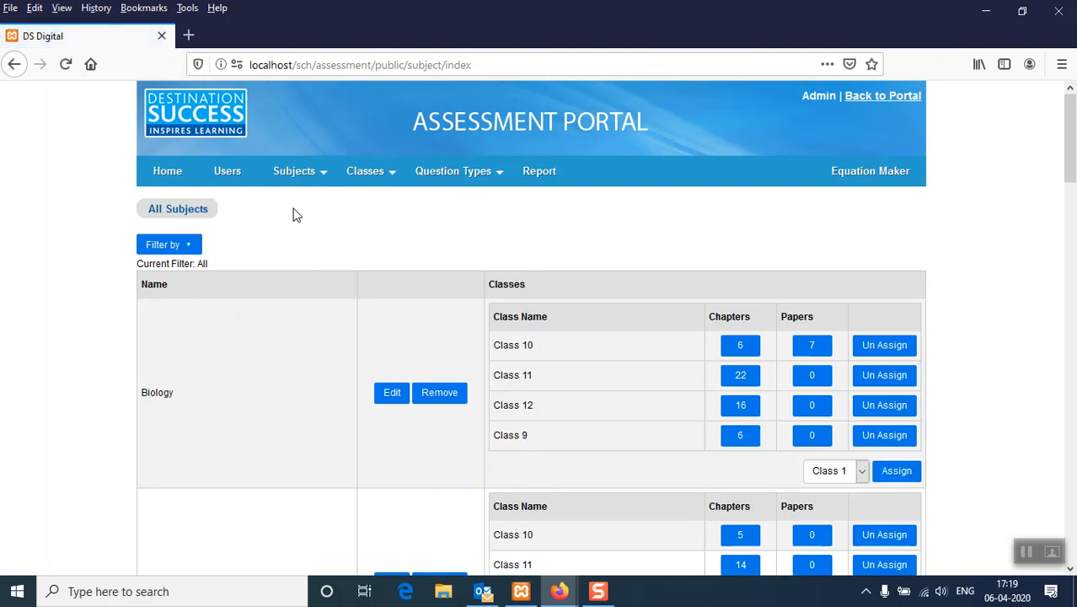
pyautogui.scroll(-2, 289, 325)
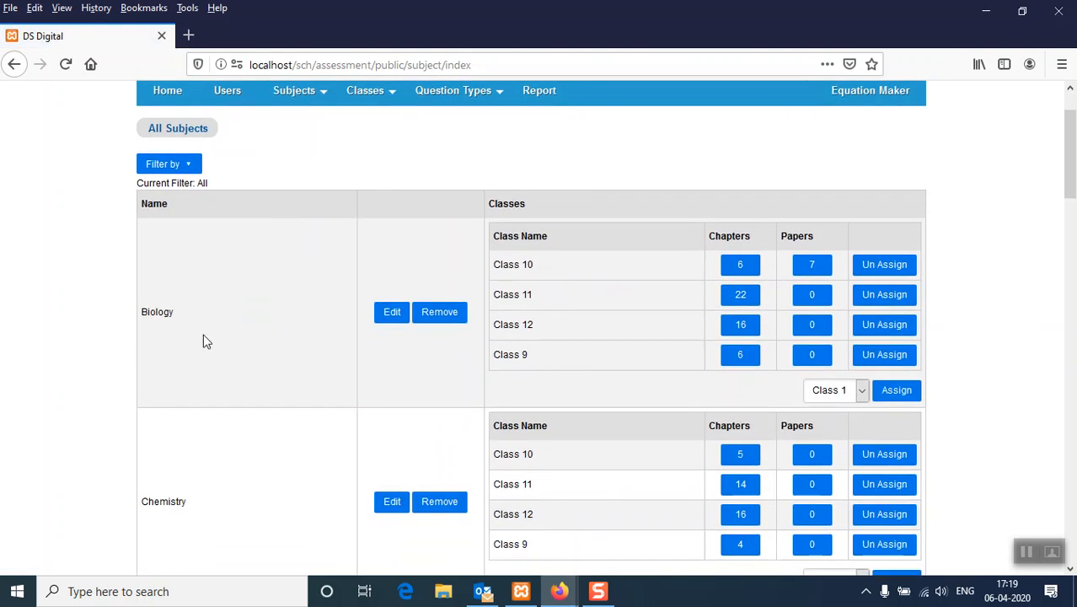
pyautogui.scroll(-2, 203, 337)
pyautogui.scroll(-7, 203, 340)
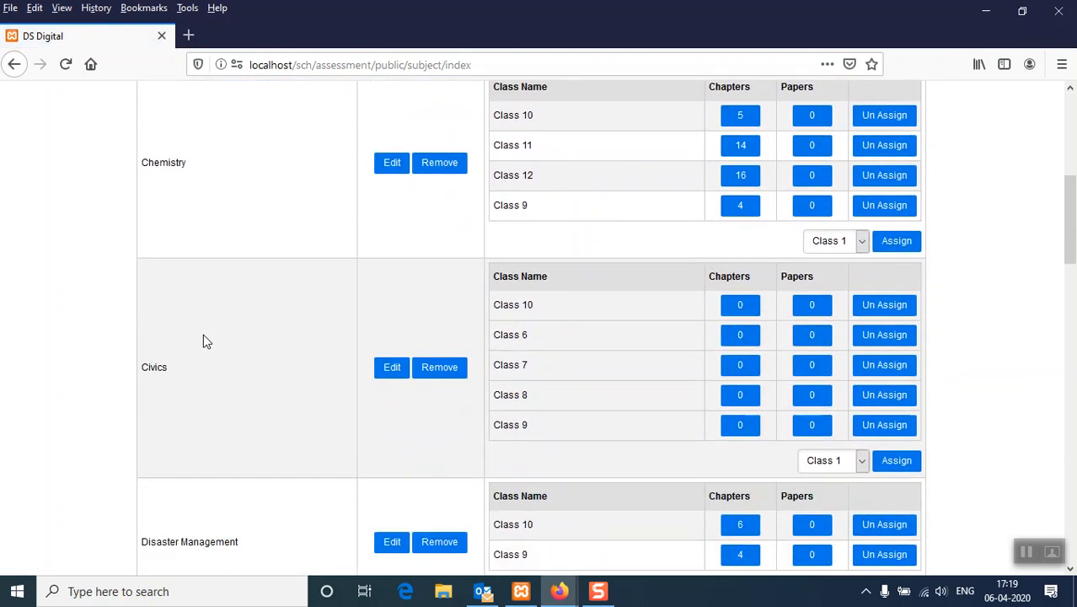
pyautogui.scroll(3, 203, 341)
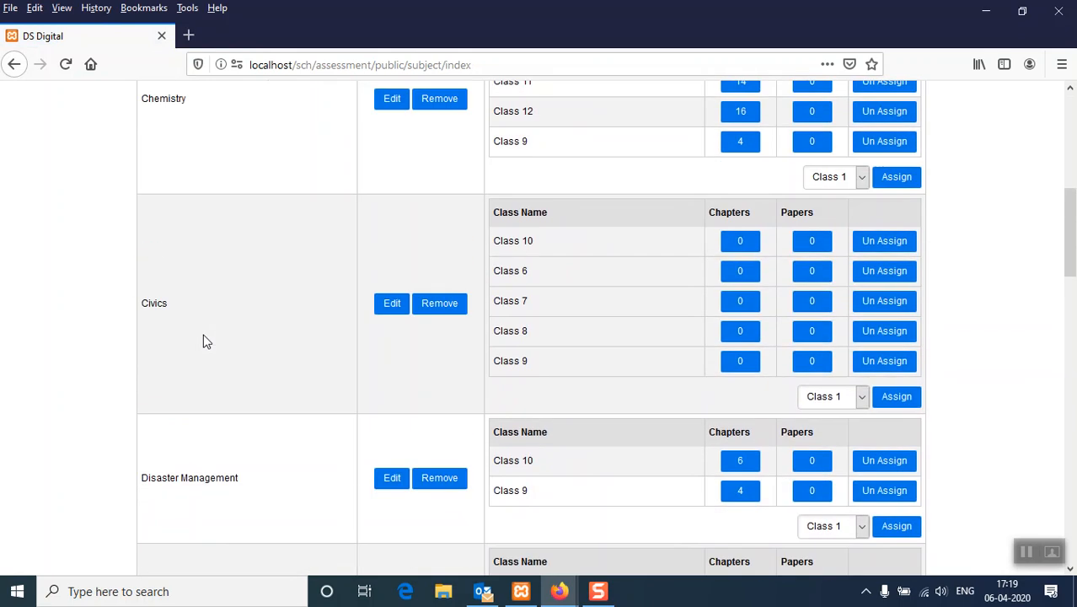
pyautogui.scroll(-5, 203, 340)
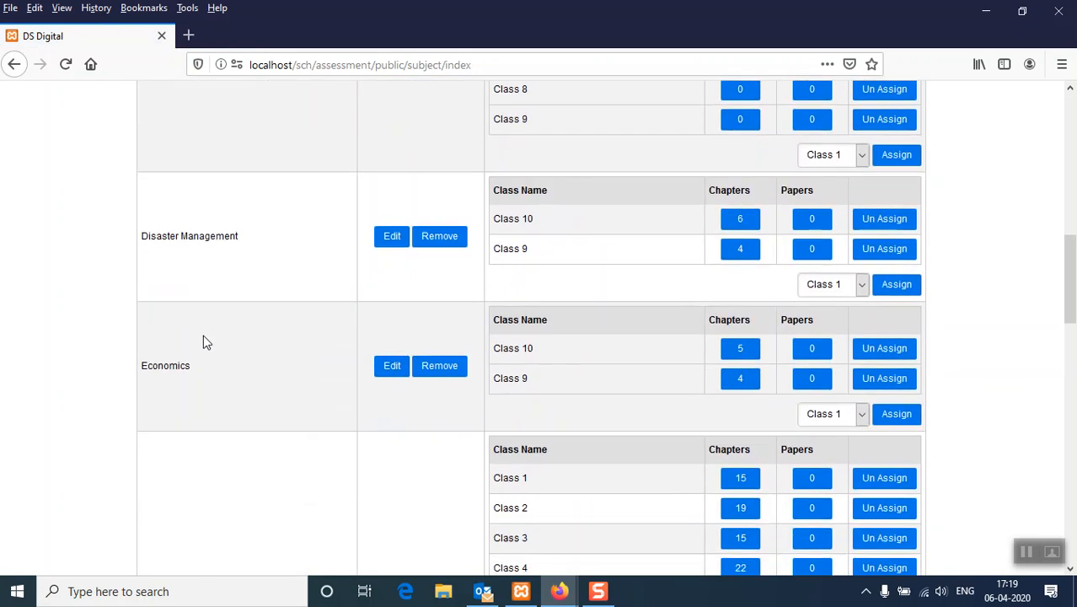
pyautogui.scroll(-6, 205, 345)
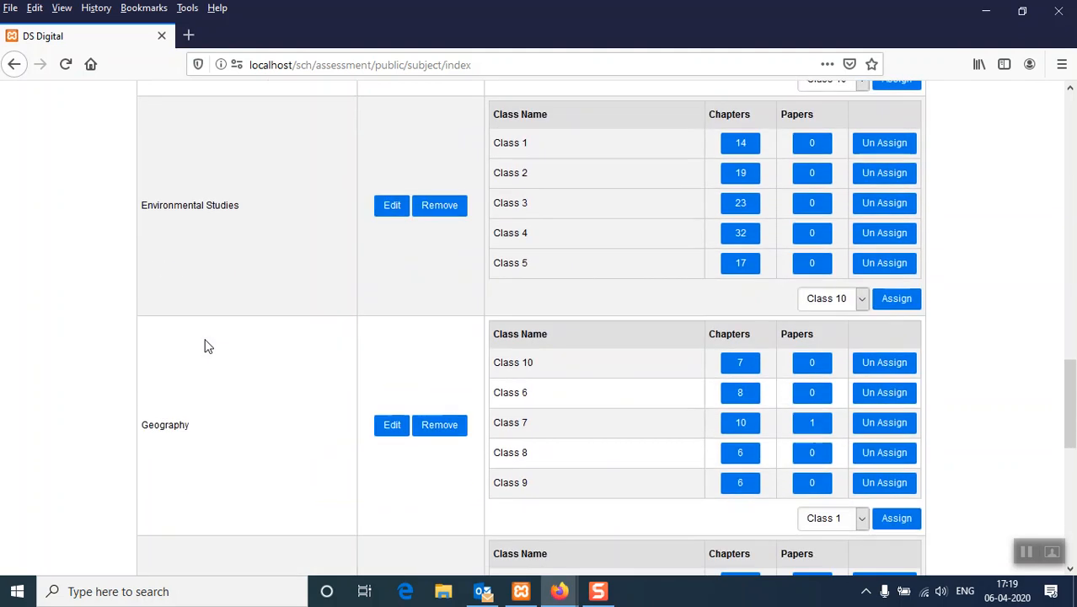
pyautogui.scroll(-7, 209, 344)
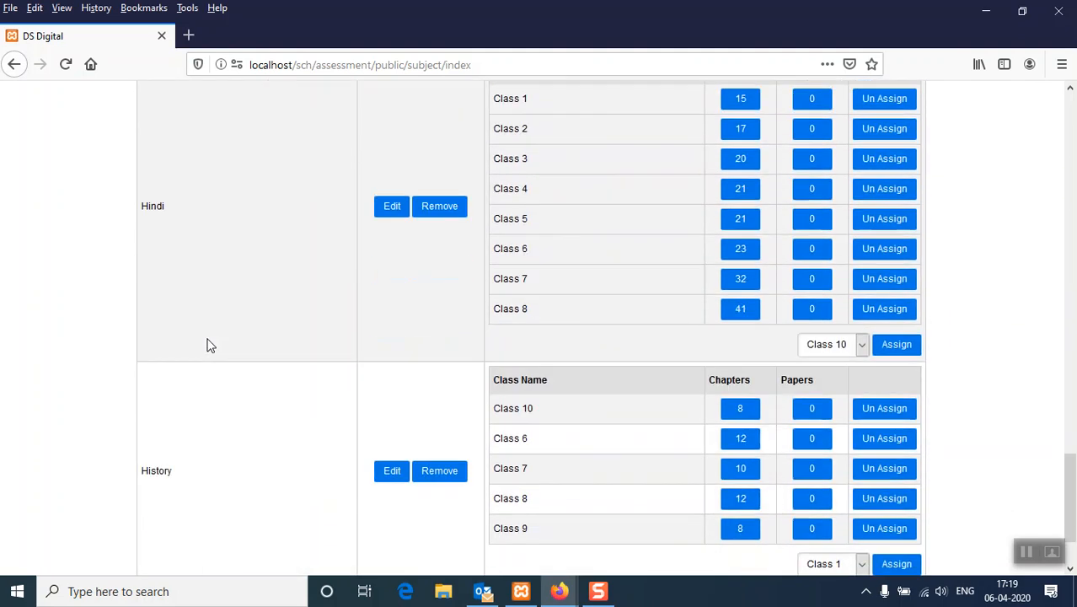
# Review the remaining subjects and their classes on page 2 of the subject list
pyautogui.click(887, 510)
pyautogui.scroll(-4, 352, 416)
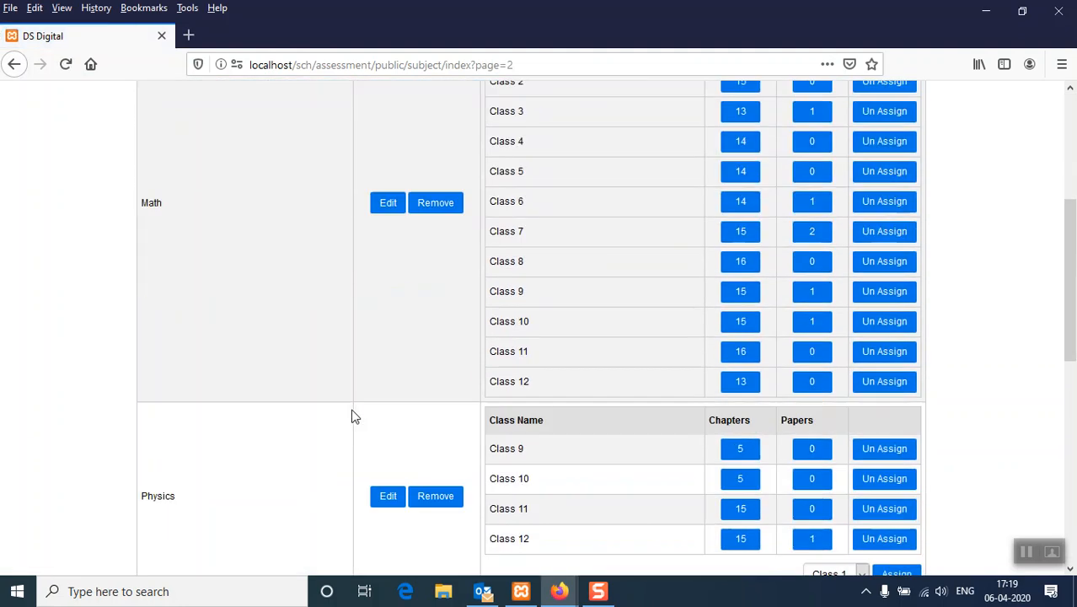
pyautogui.scroll(-3, 354, 416)
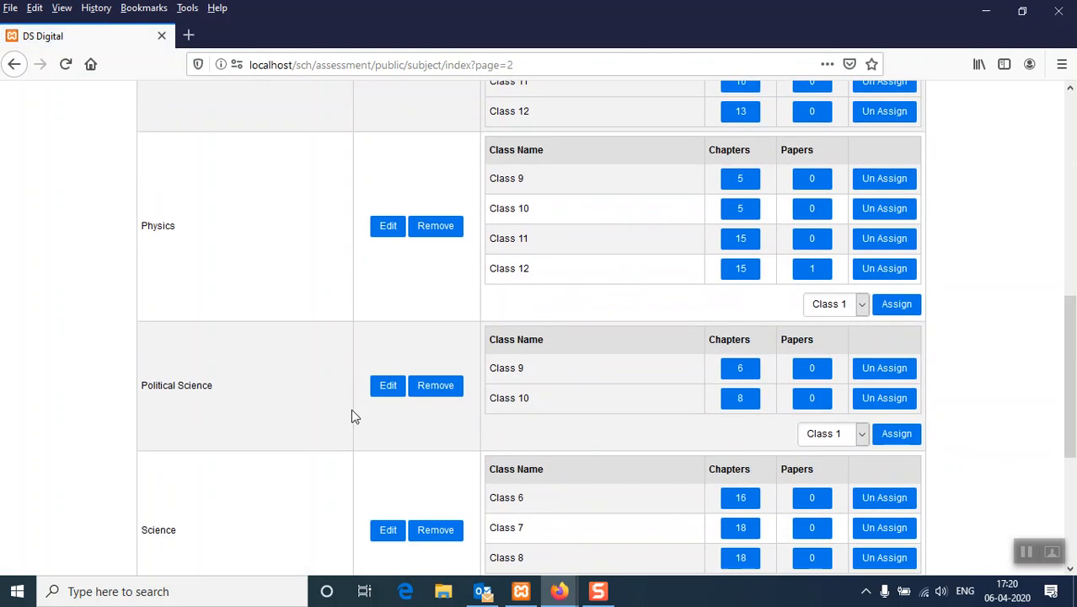
pyautogui.scroll(-3, 353, 417)
pyautogui.scroll(-1, 352, 416)
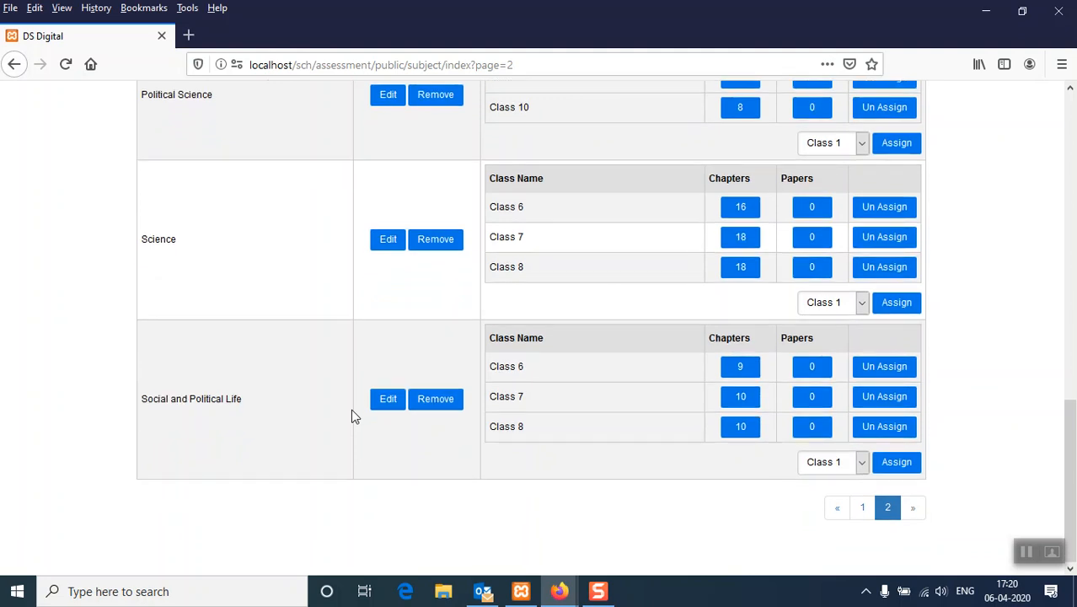
pyautogui.scroll(12, 225, 303)
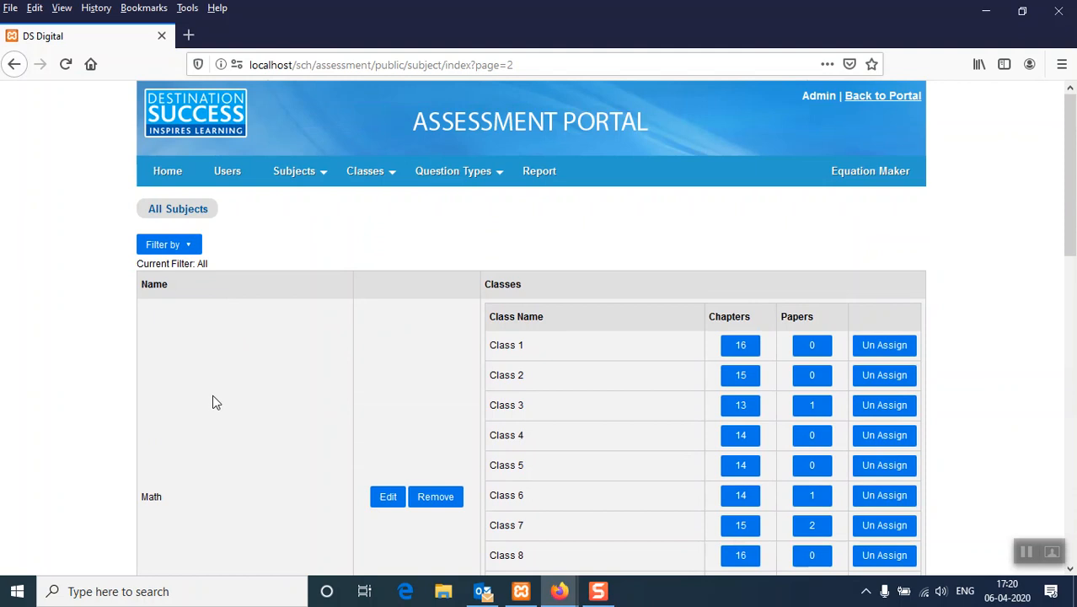
# Open the chapters of Math for Class 8 and look through the chapter list
pyautogui.scroll(-3, 214, 397)
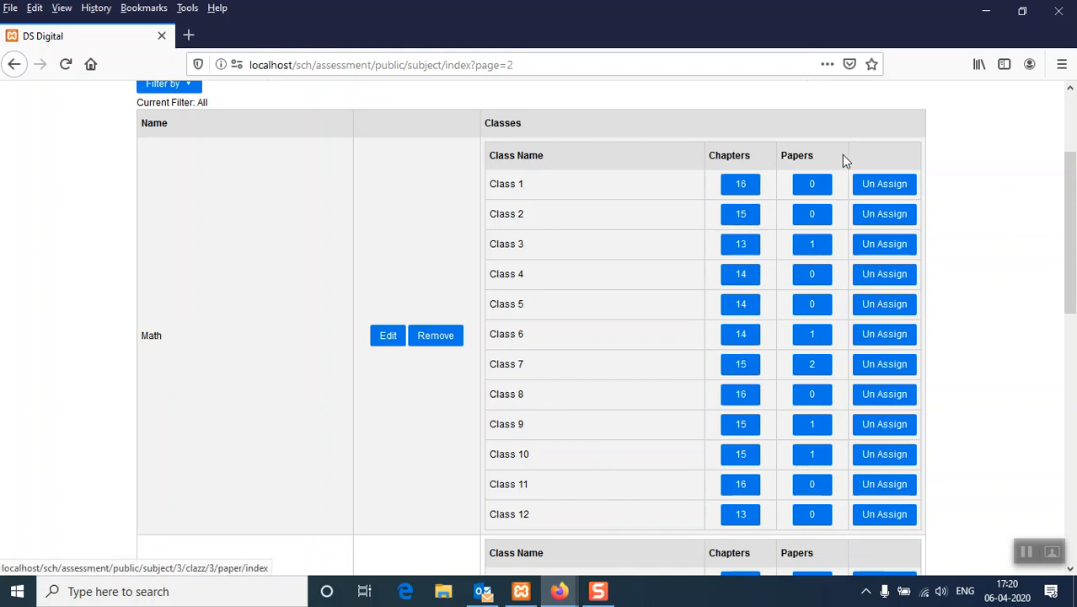
pyautogui.click(741, 395)
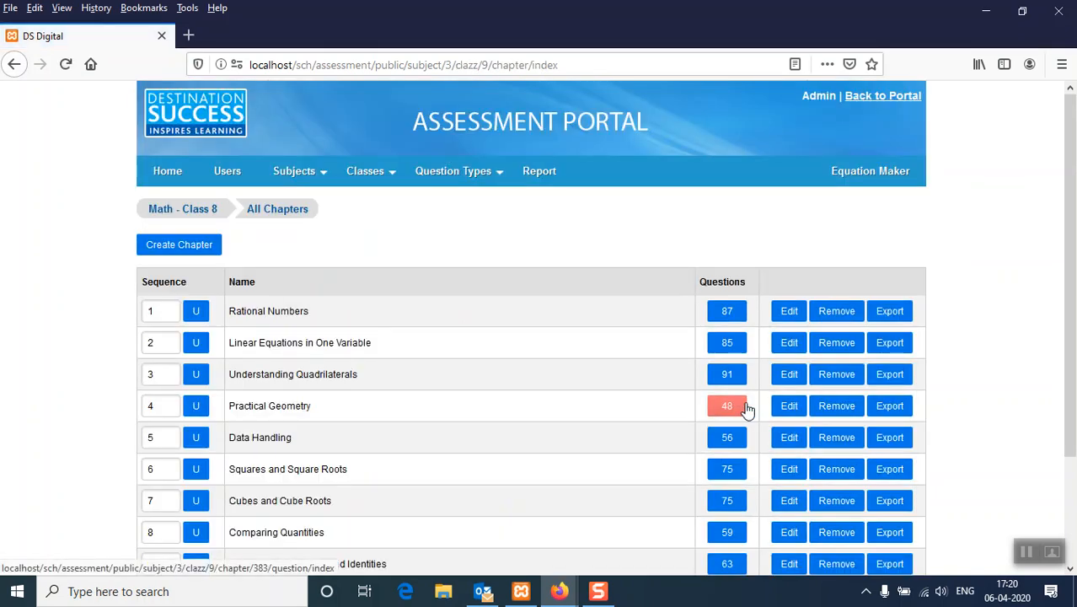
pyautogui.scroll(-3, 397, 344)
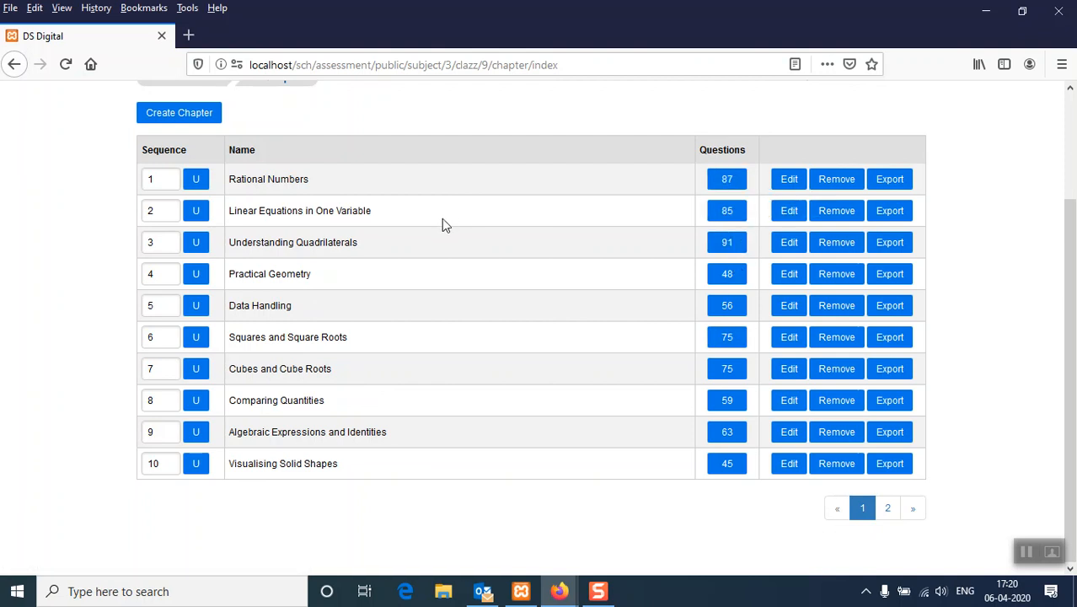
# Open the questions of the Practical Geometry chapter and examine the long answer questions with their answers
pyautogui.click(726, 285)
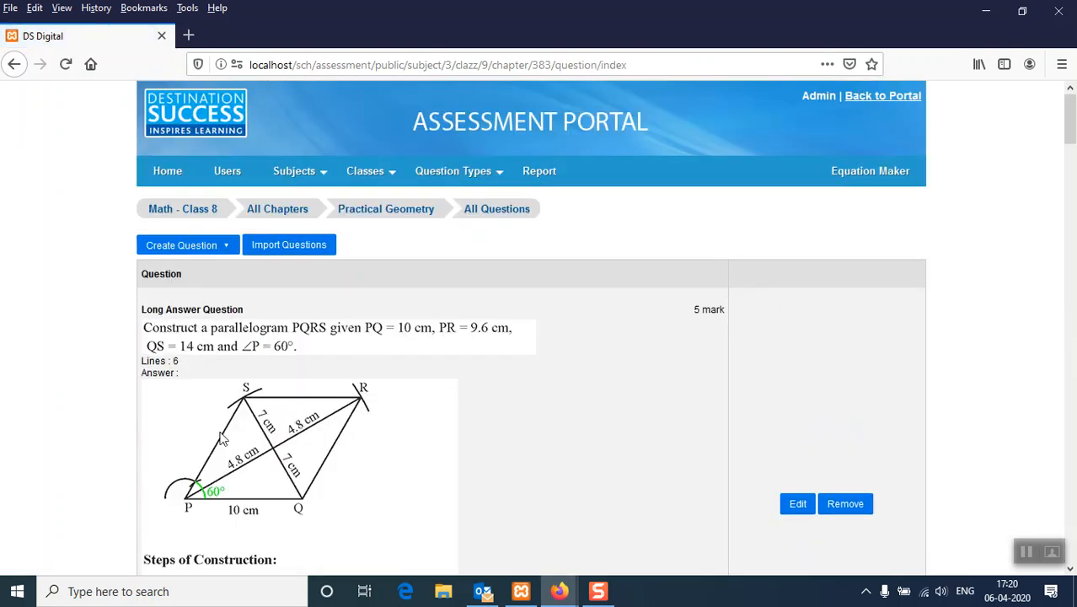
pyautogui.scroll(-10, 348, 401)
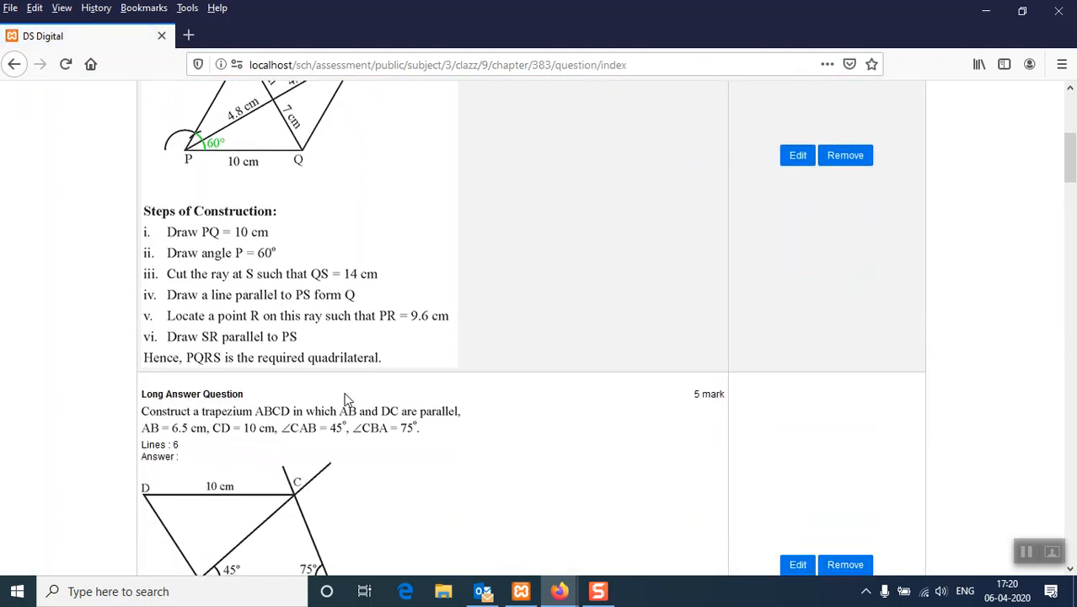
pyautogui.scroll(-10, 348, 401)
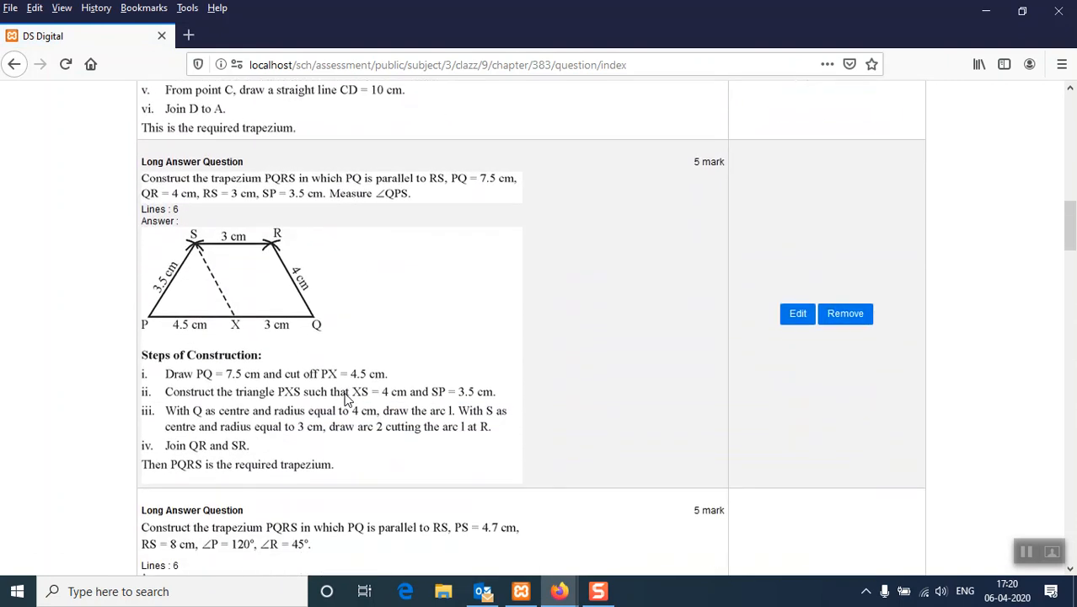
pyautogui.scroll(-8, 348, 401)
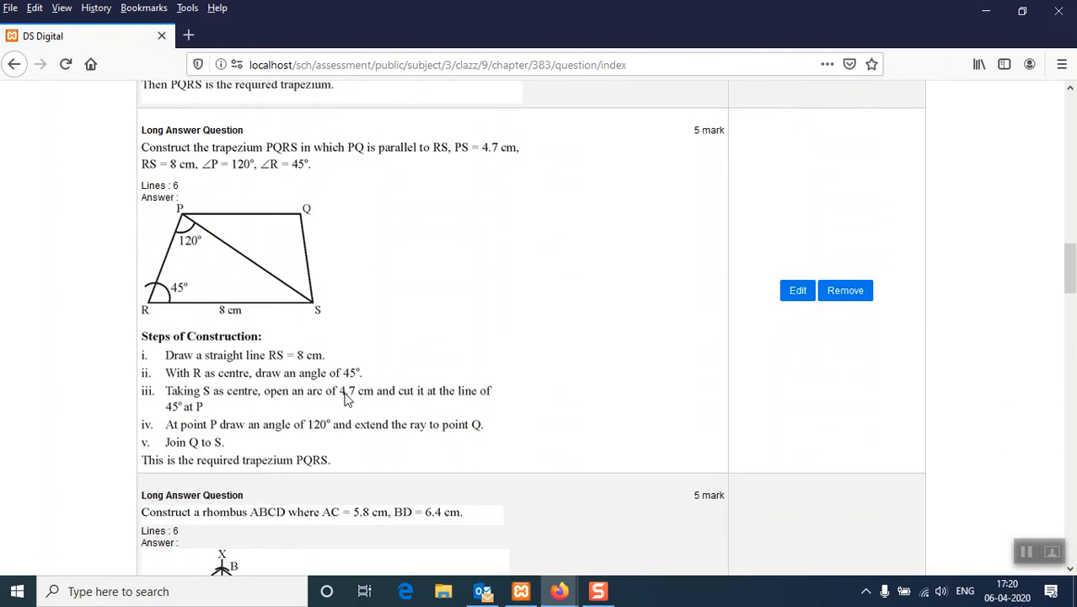
pyautogui.scroll(-10, 348, 401)
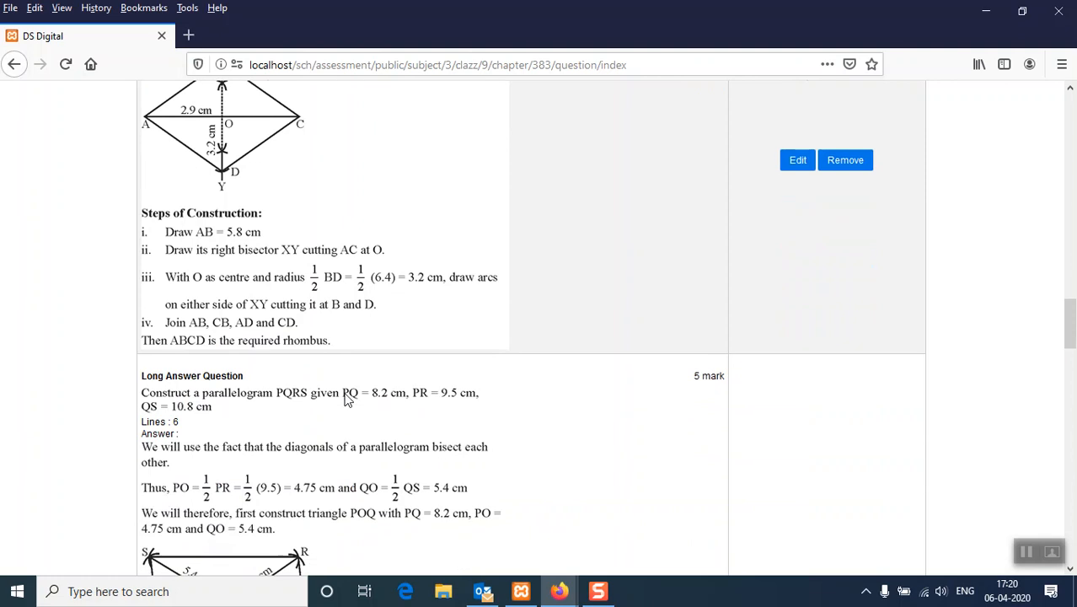
pyautogui.scroll(-8, 348, 401)
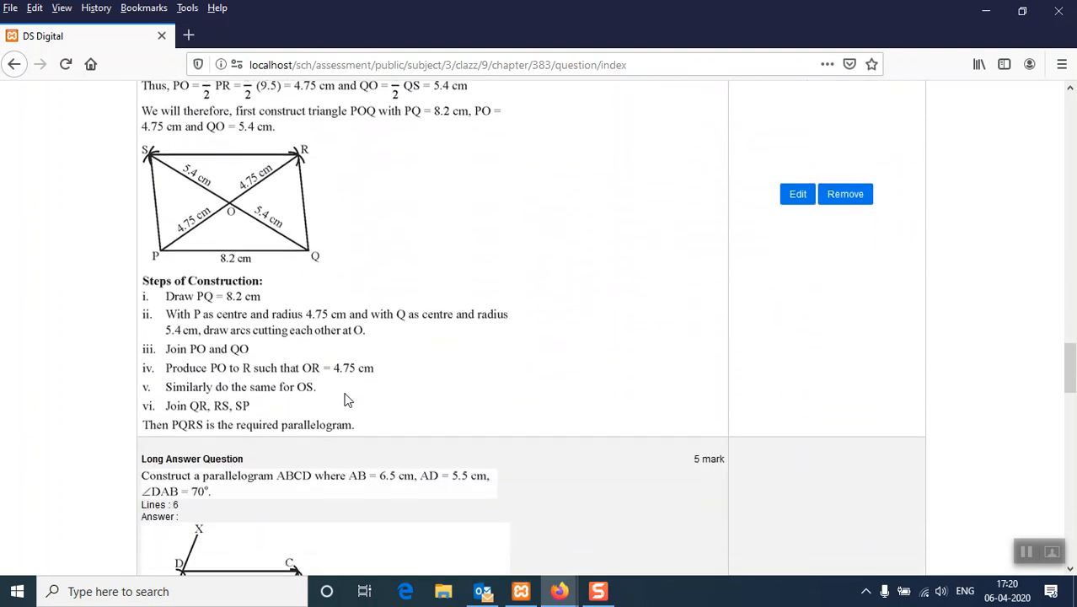
pyautogui.scroll(-8, 345, 400)
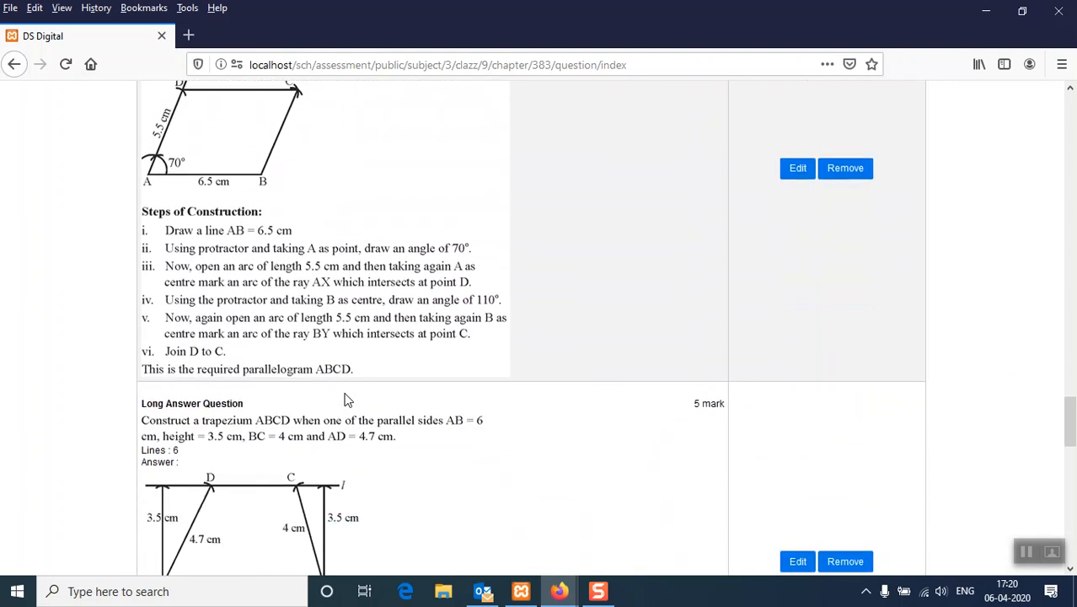
pyautogui.scroll(-3, 345, 399)
pyautogui.scroll(18, 345, 400)
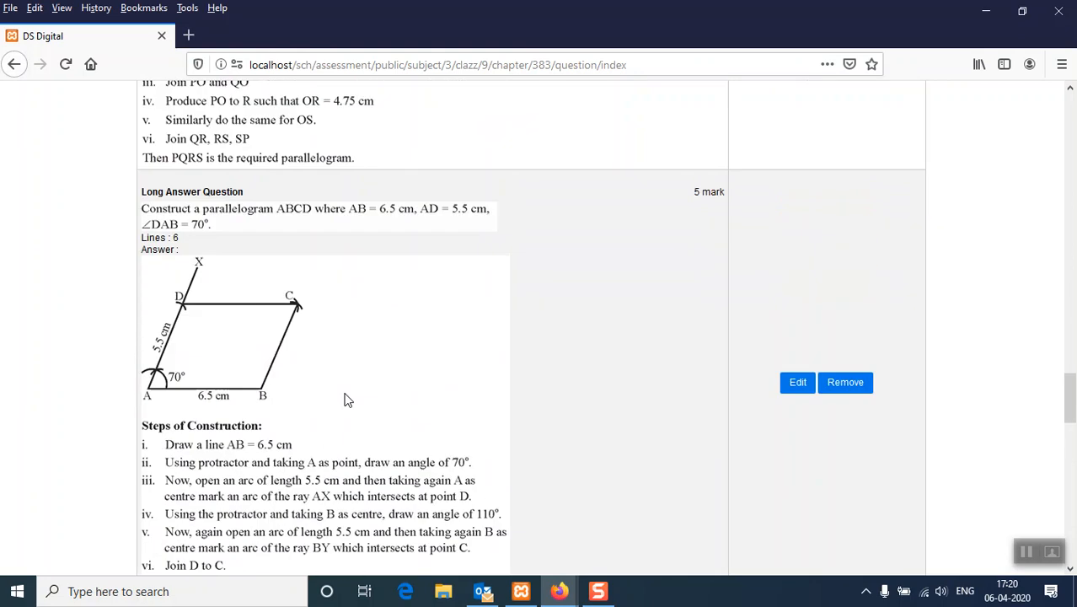
pyautogui.scroll(20, 345, 399)
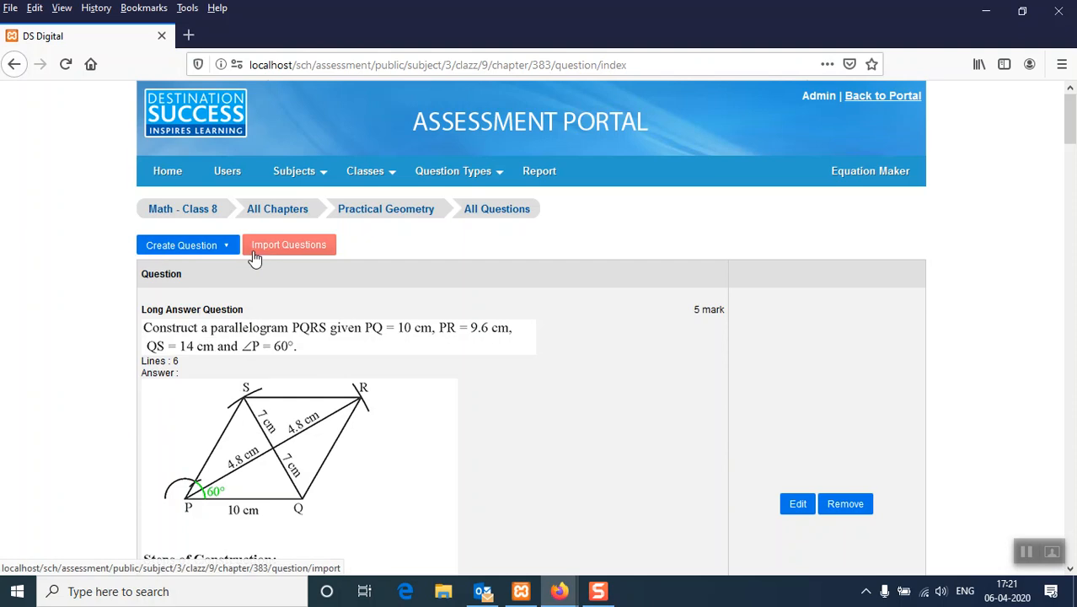
# Return to the Class 8 Math chapters and examine the questions of the Cubes and Cube Roots chapter
pyautogui.click(313, 217)
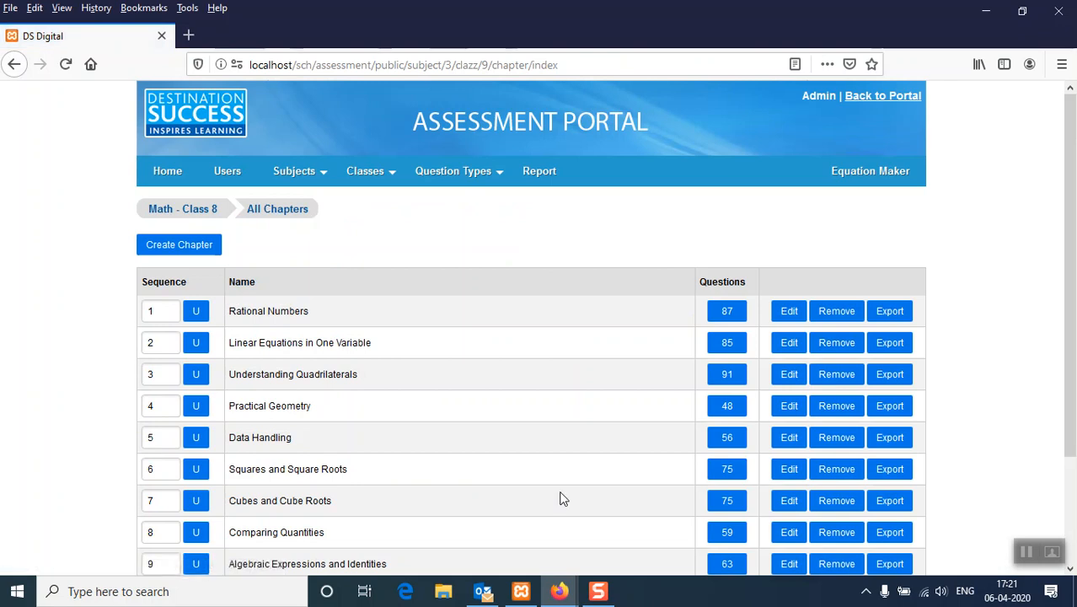
pyautogui.scroll(-1, 560, 497)
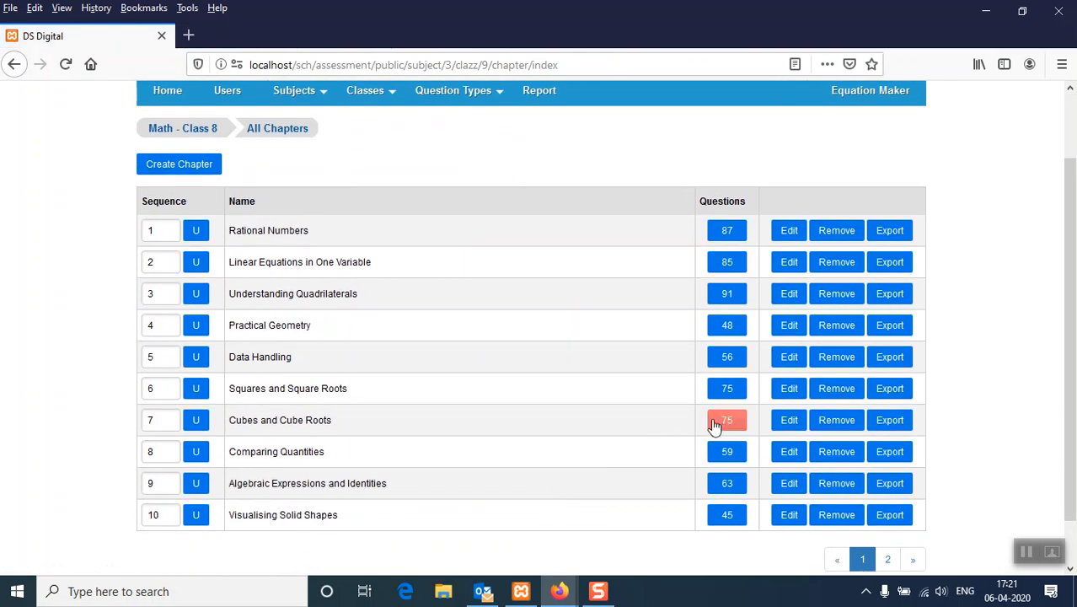
pyautogui.click(725, 423)
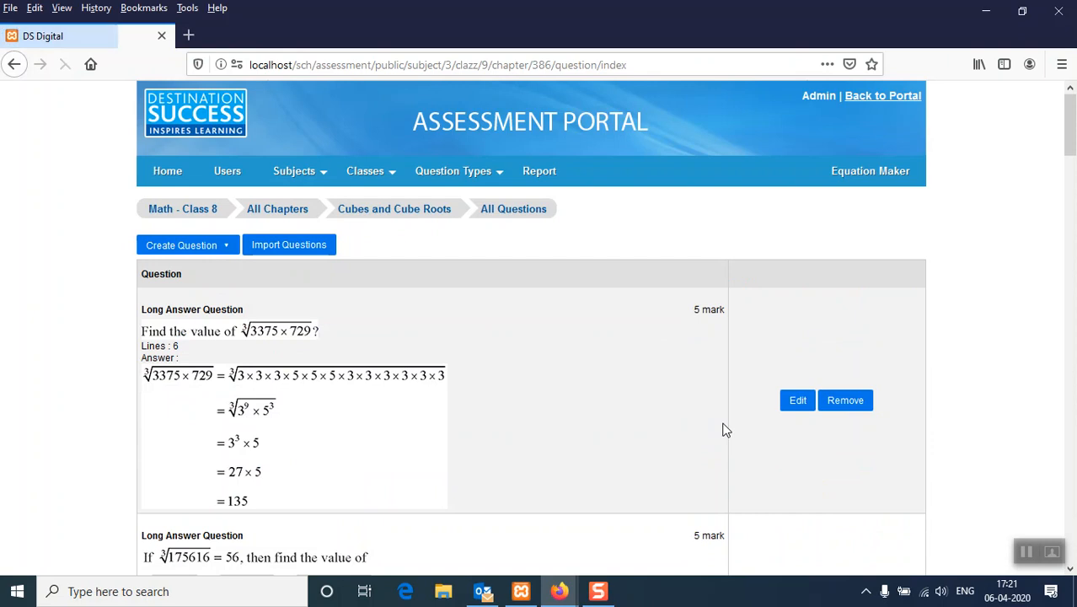
pyautogui.scroll(-8, 462, 414)
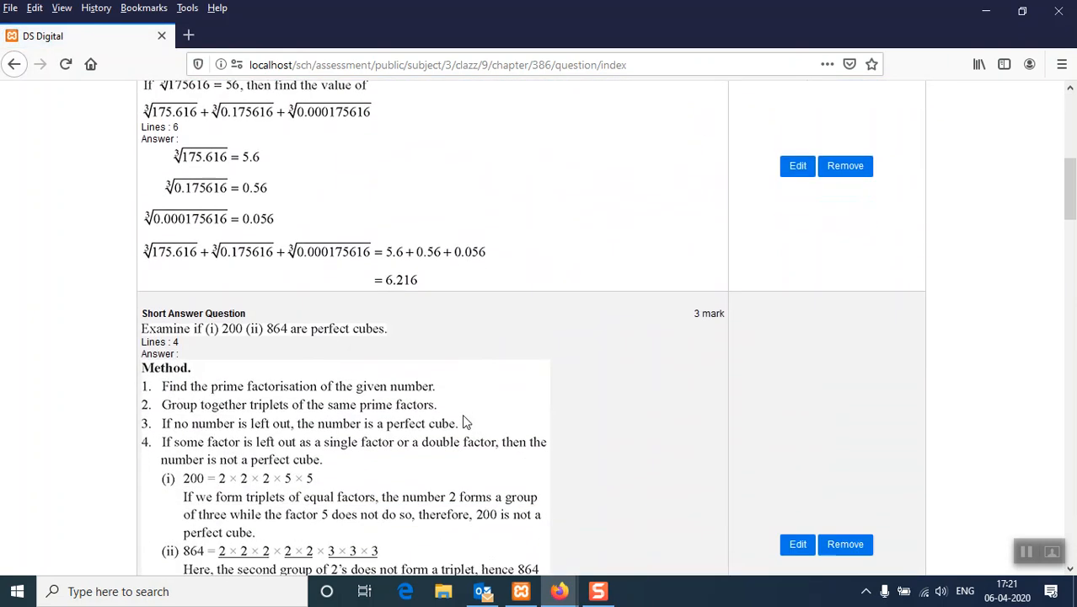
pyautogui.scroll(-9, 462, 414)
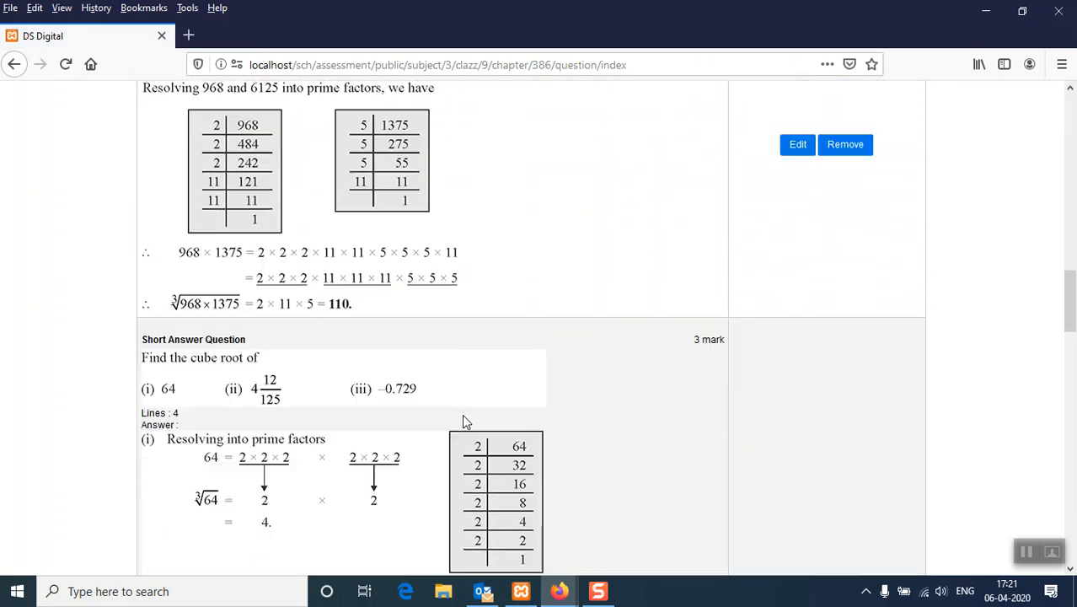
pyautogui.scroll(-12, 462, 416)
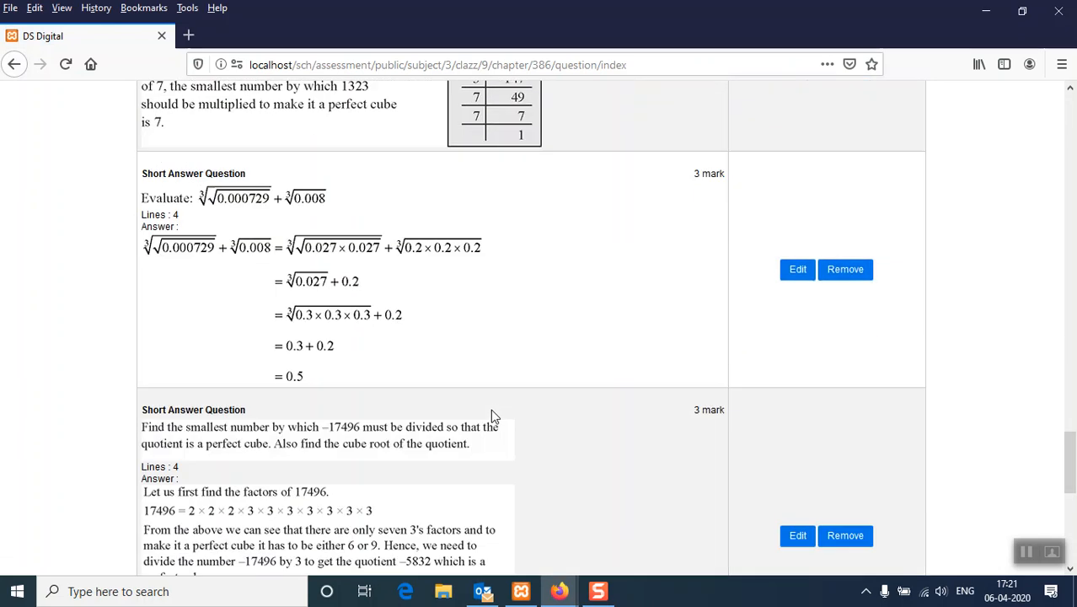
pyautogui.moveTo(1069, 459); pyautogui.dragTo(1071, 110)
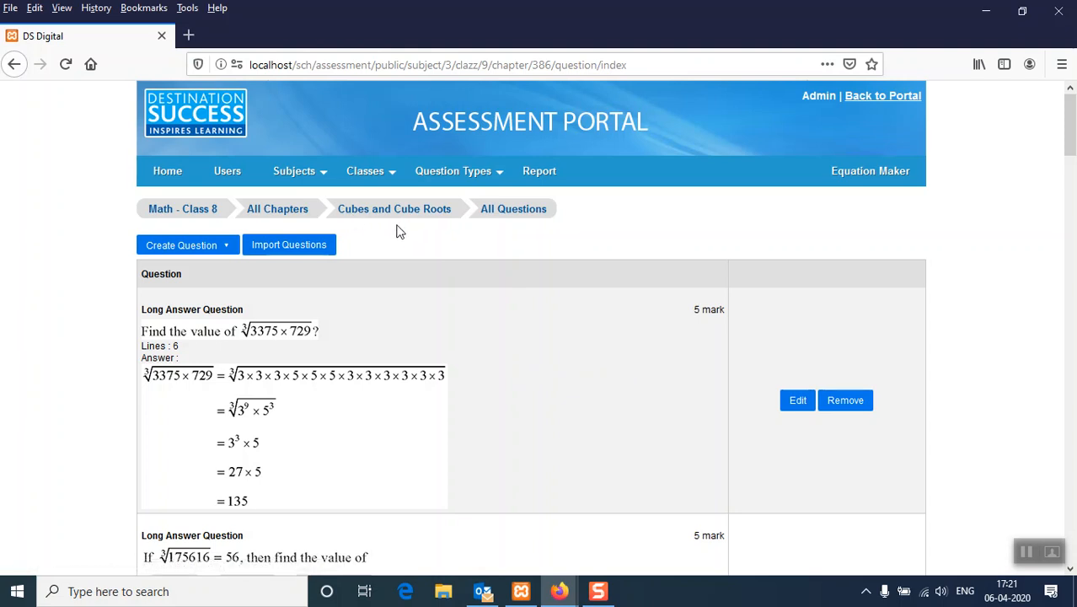
# Open the papers of Math for Class 8 from page 2 of the full subject list
pyautogui.moveTo(286, 174)
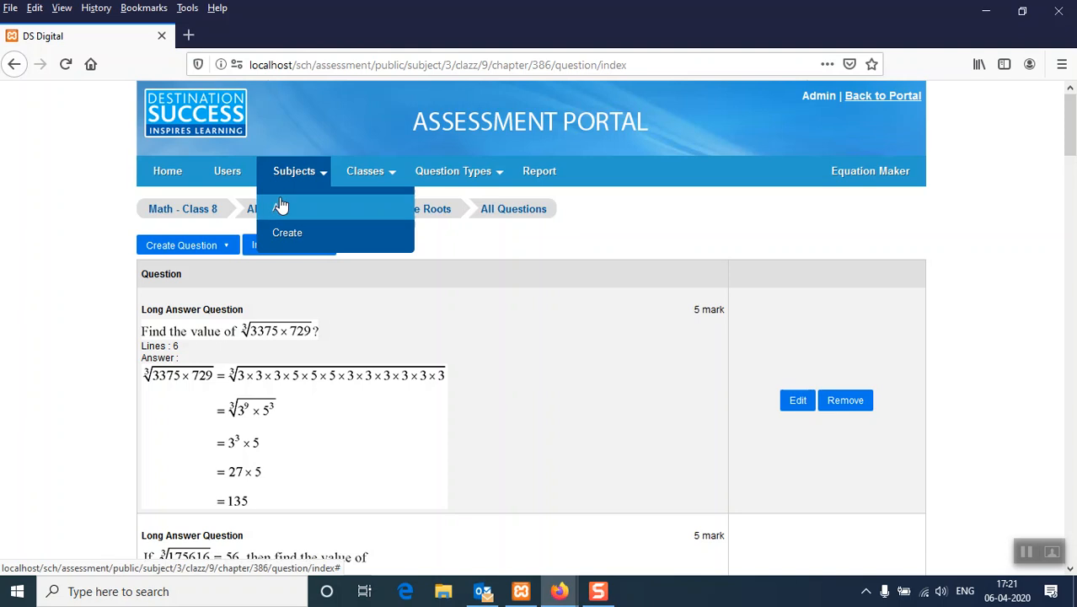
pyautogui.click(278, 213)
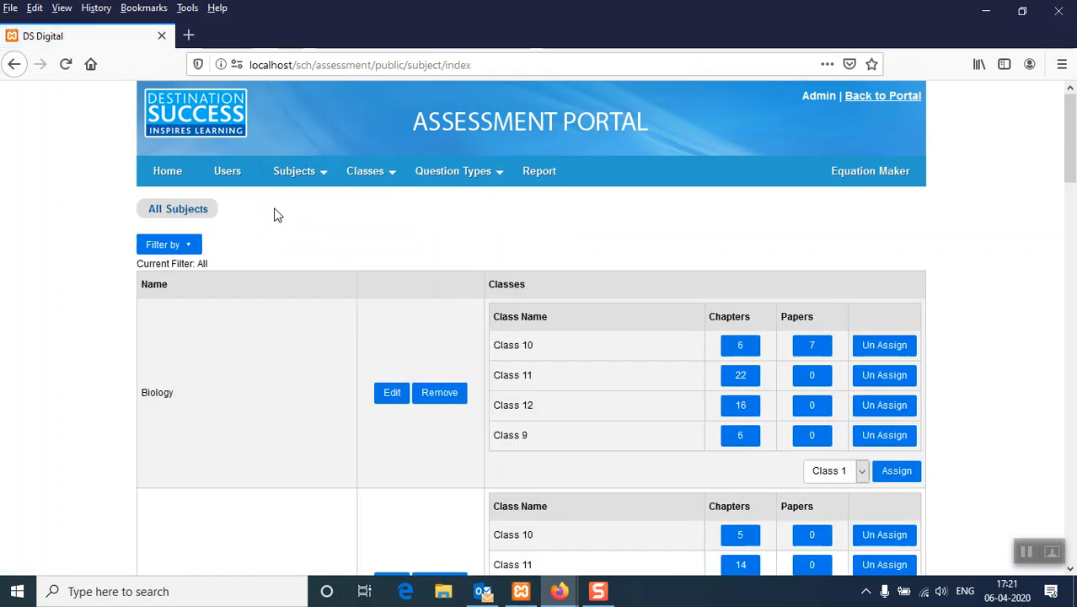
pyautogui.scroll(-10, 394, 343)
pyautogui.scroll(-15, 396, 343)
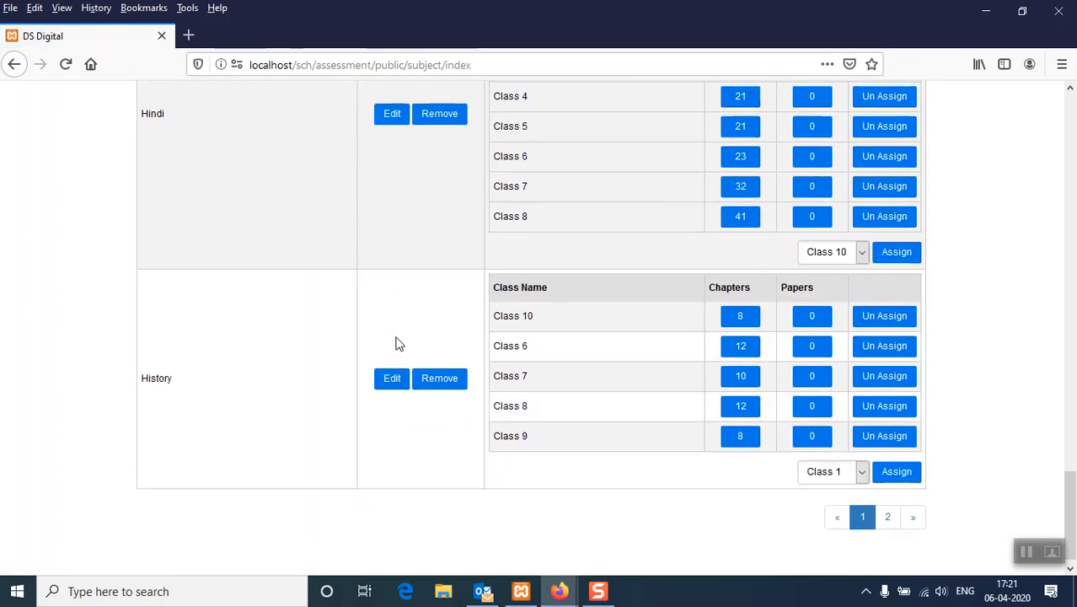
pyautogui.click(887, 507)
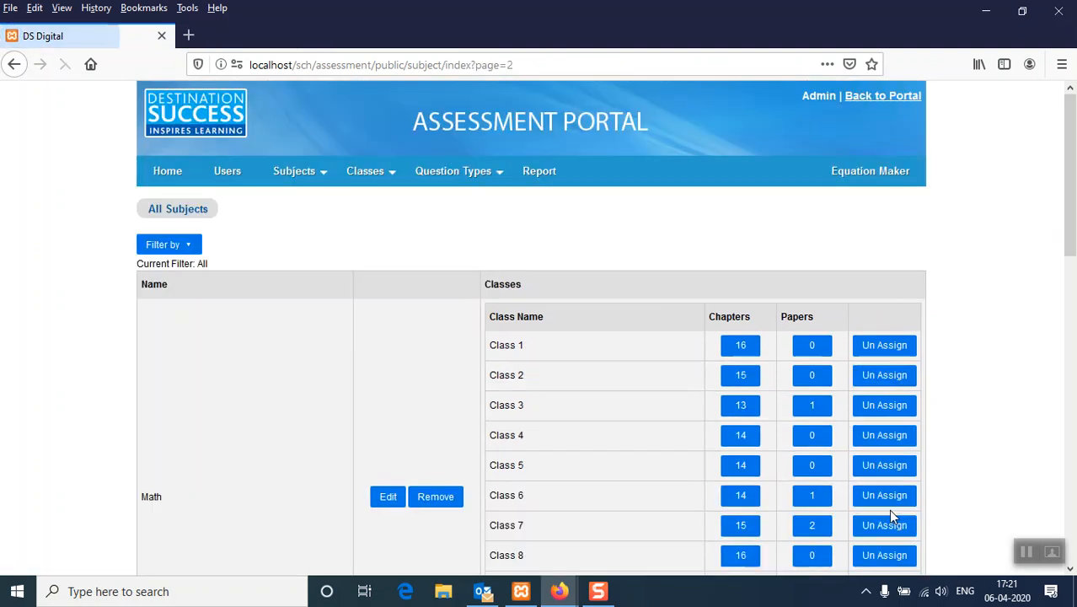
pyautogui.scroll(-5, 614, 408)
pyautogui.scroll(4, 614, 408)
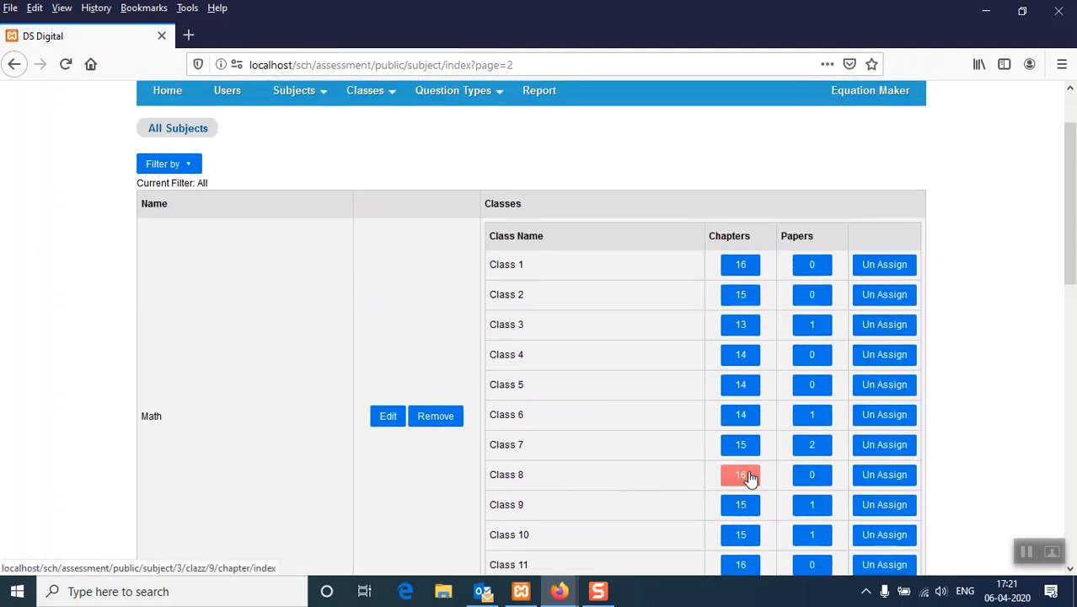
pyautogui.click(813, 479)
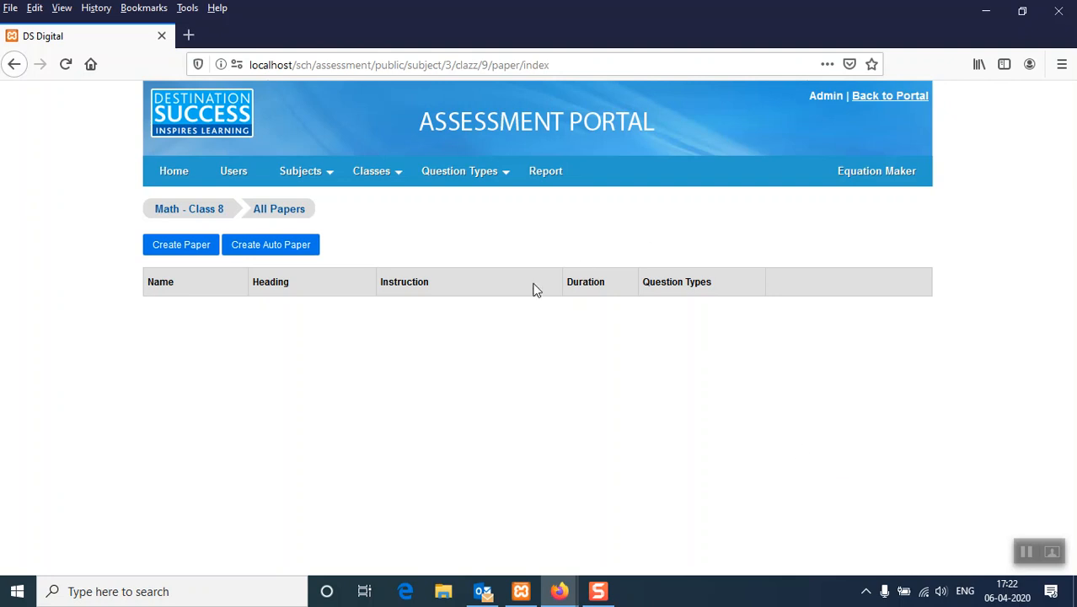
# Start a new auto-generated paper with the name "math paper6" and the heading "Term ! paper"
pyautogui.click(262, 254)
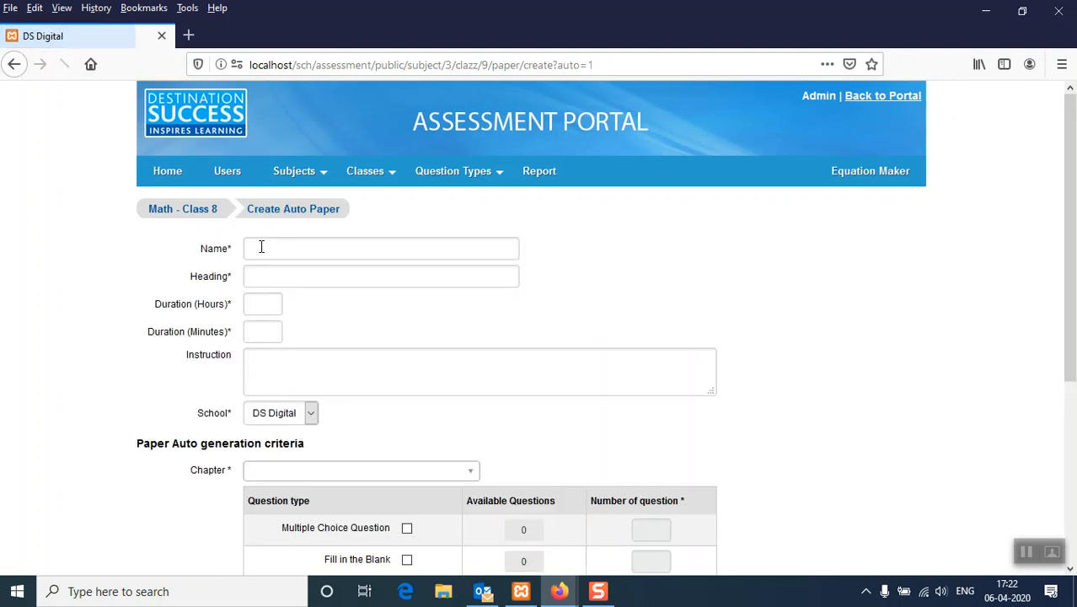
pyautogui.click(261, 247)
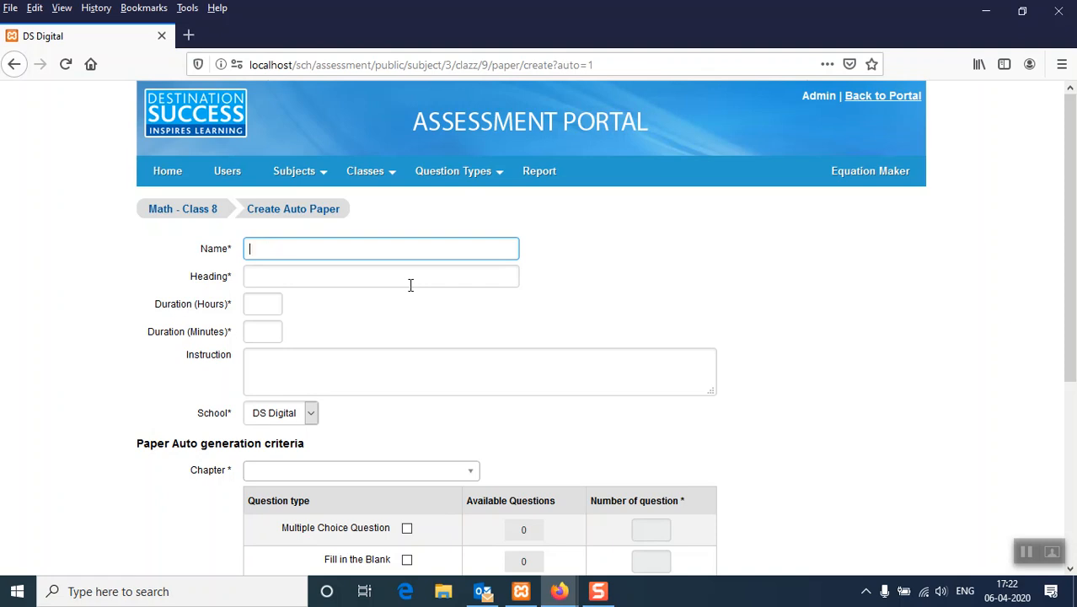
pyautogui.write('mat')
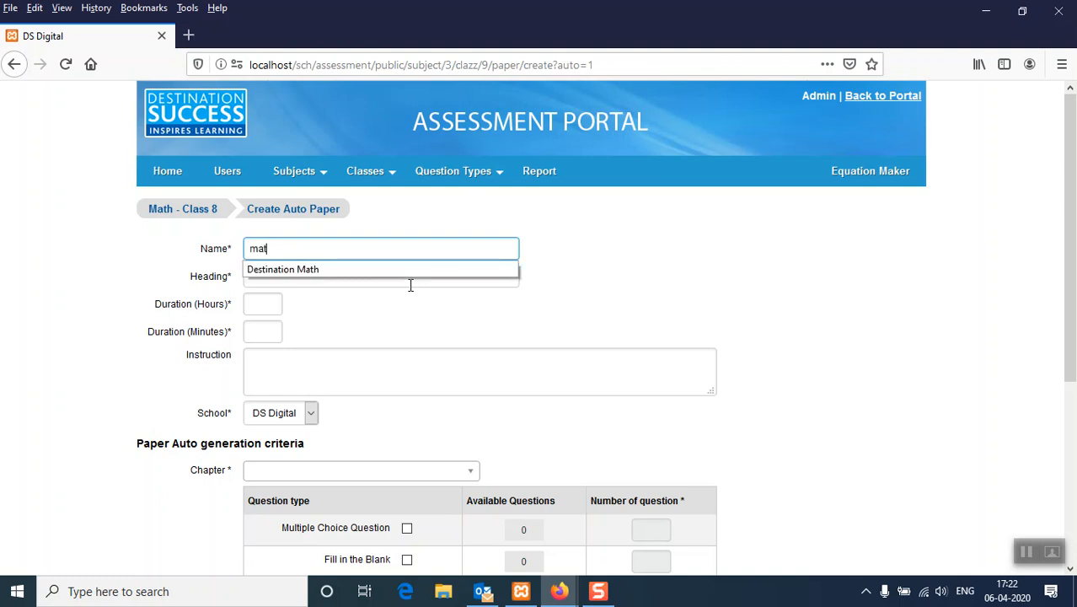
pyautogui.write('h pape')
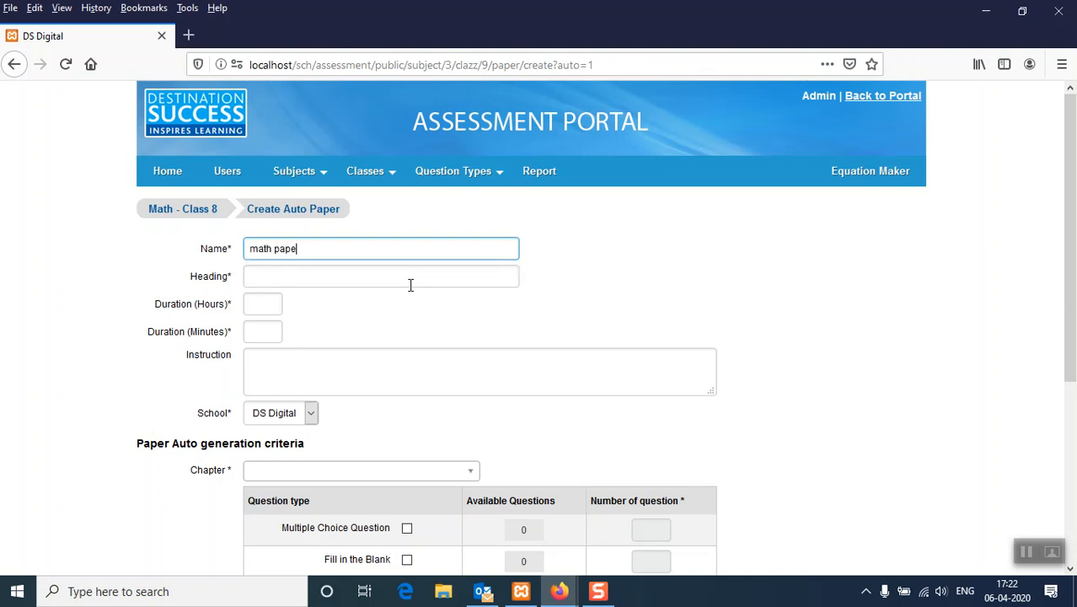
pyautogui.write('r6')
pyautogui.click(410, 279)
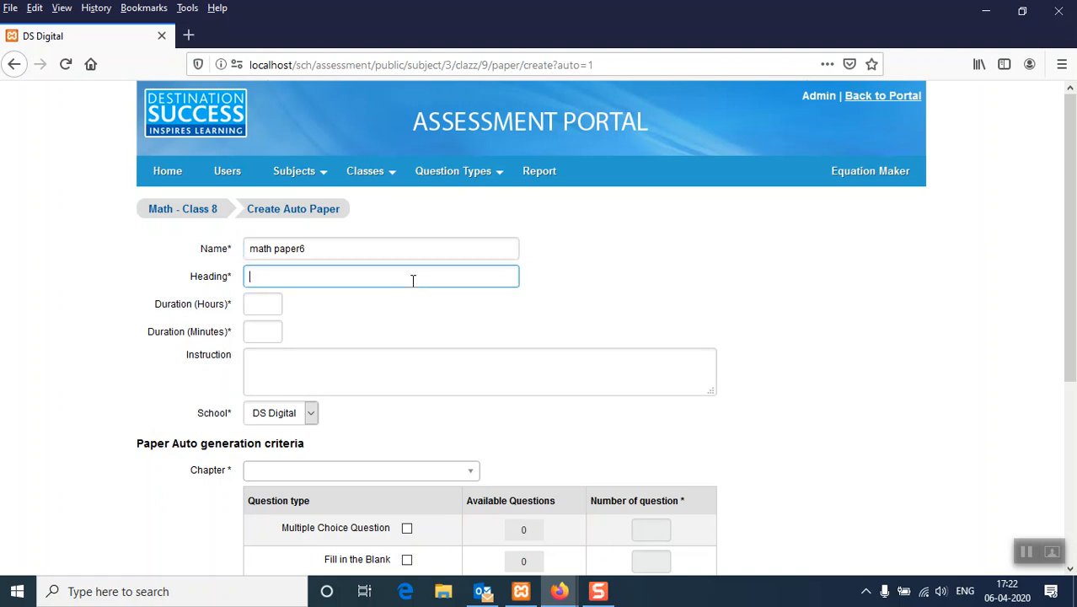
pyautogui.write('Term ')
pyautogui.write('I')
pyautogui.write(' paper')
# Set the paper's duration to 3 hours and enter the instruction "All question are compulsory"
pyautogui.click(276, 303)
pyautogui.write('3')
pyautogui.click(284, 367)
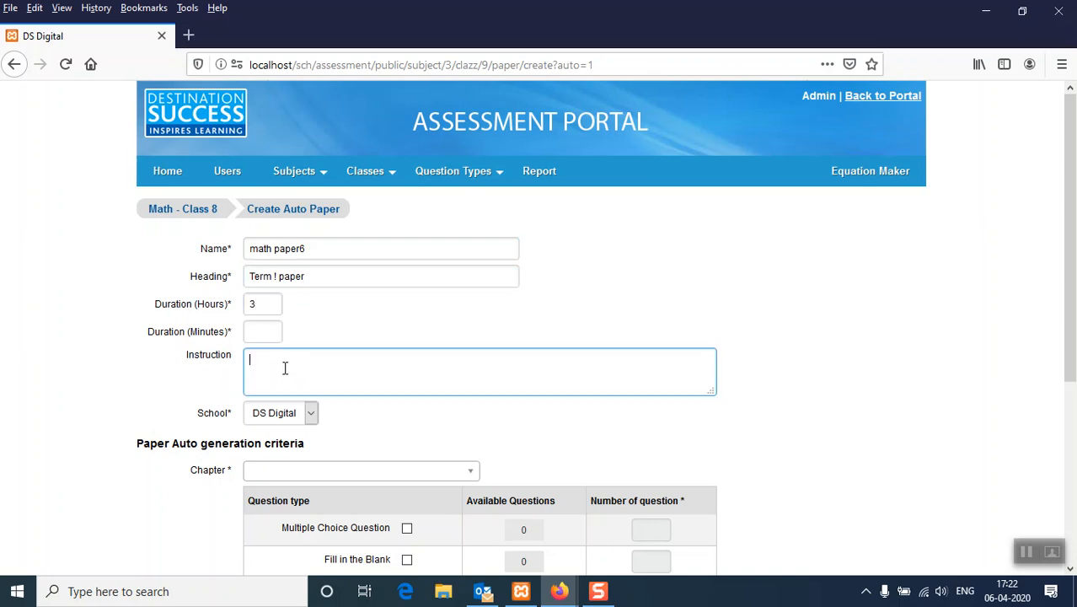
pyautogui.write('All question are compulsory')
# Include the chapters Rational Numbers, Linear Equations in One Variable, Understanding Quadrilaterals, Practical Geometry, Data Handling, and Squares and Square Roots
pyautogui.scroll(-3, 311, 424)
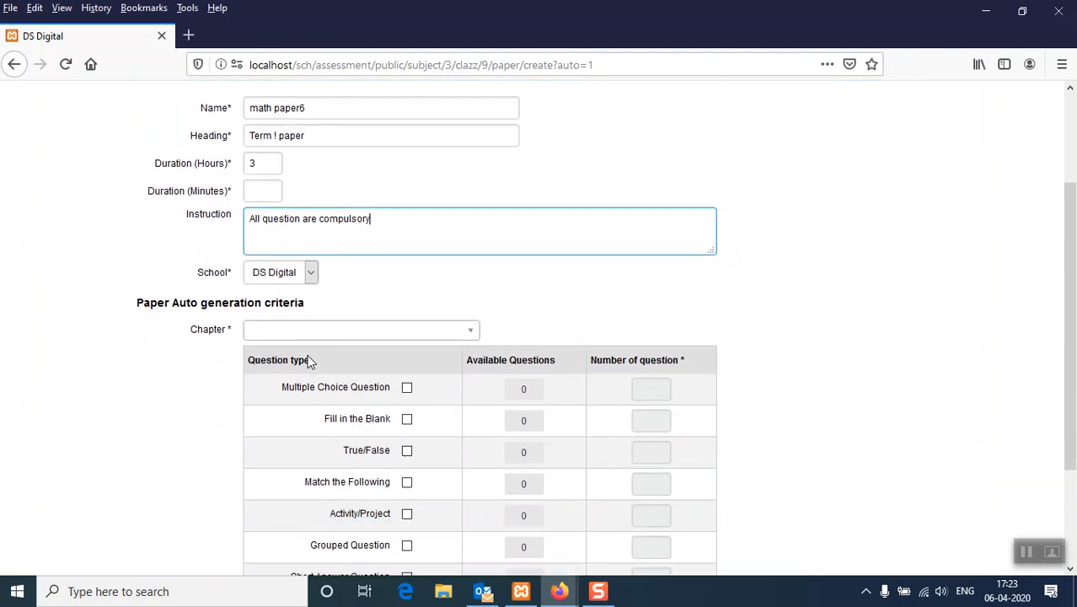
pyautogui.scroll(-2, 308, 361)
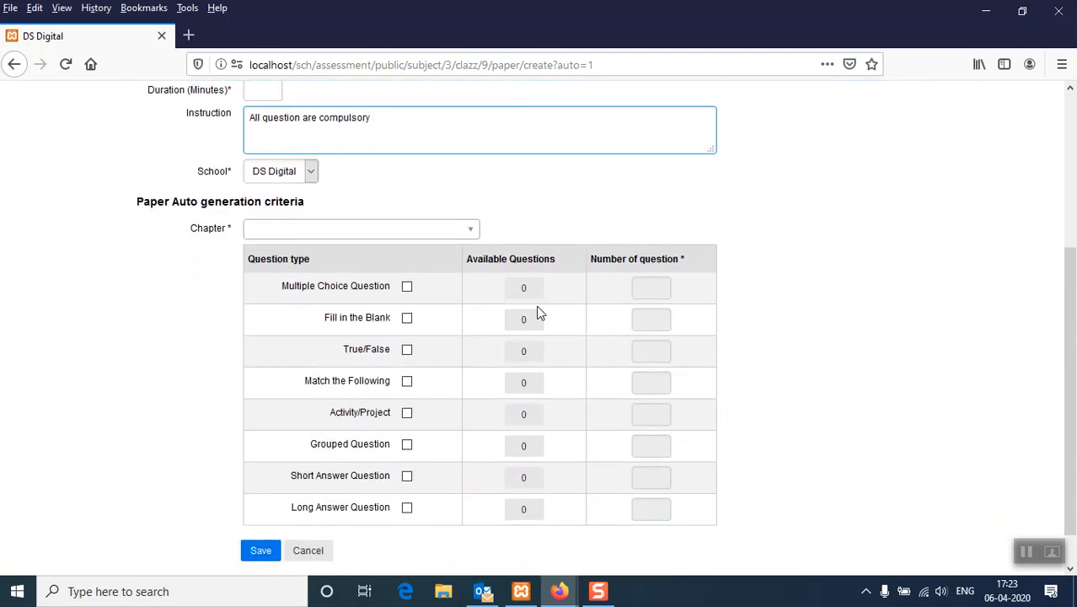
pyautogui.click(468, 234)
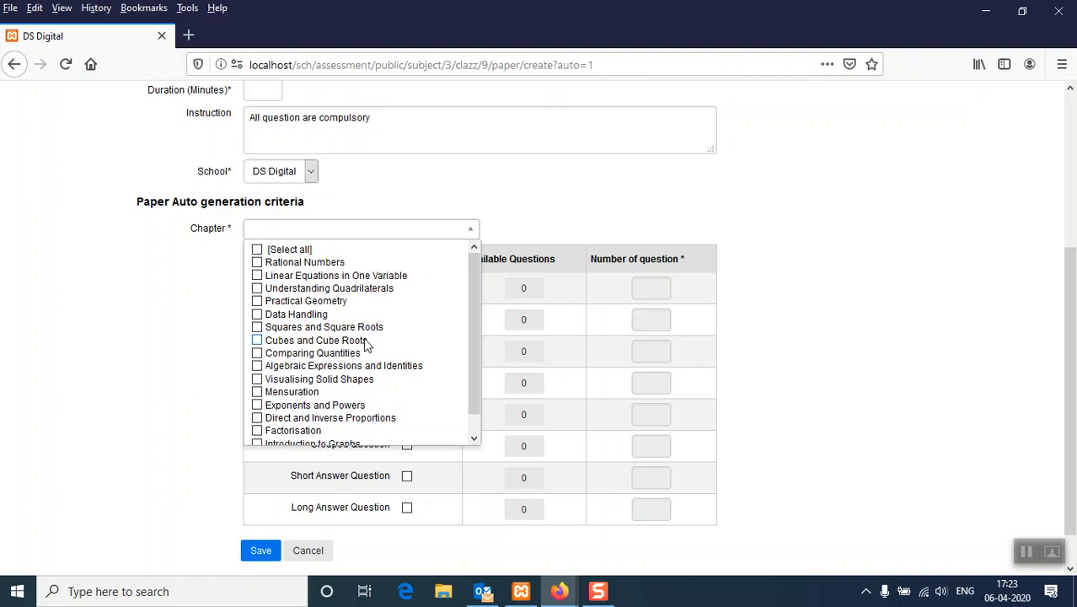
pyautogui.click(257, 276)
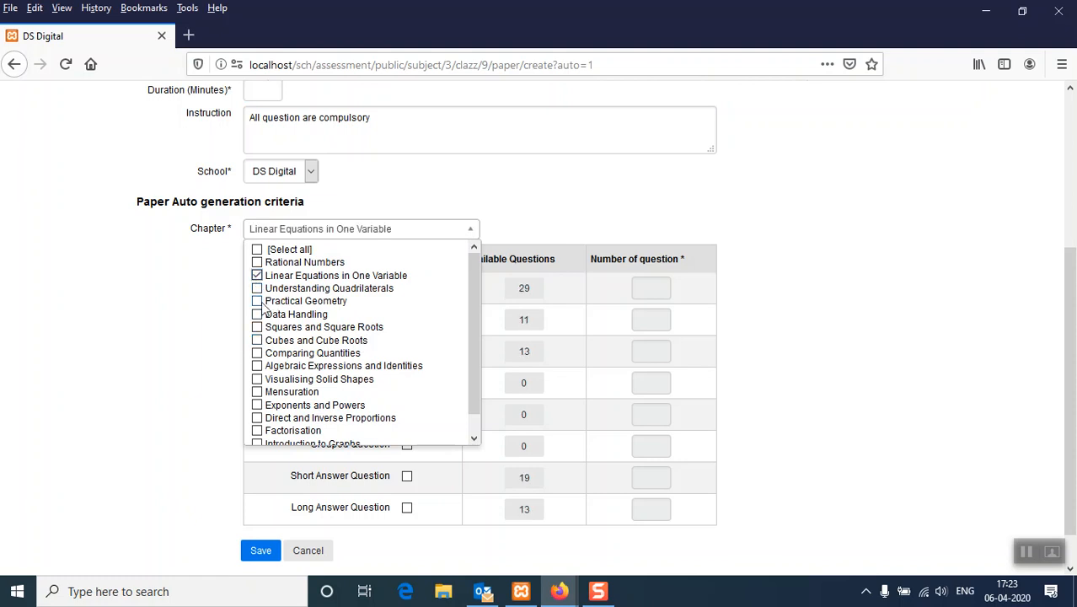
pyautogui.click(257, 262)
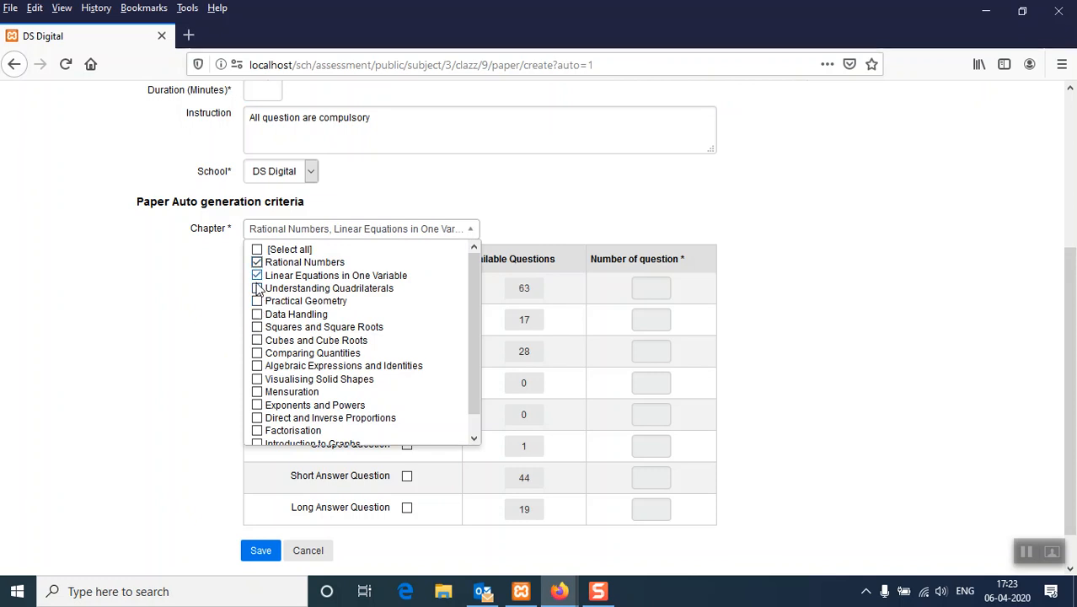
pyautogui.click(258, 288)
pyautogui.click(258, 301)
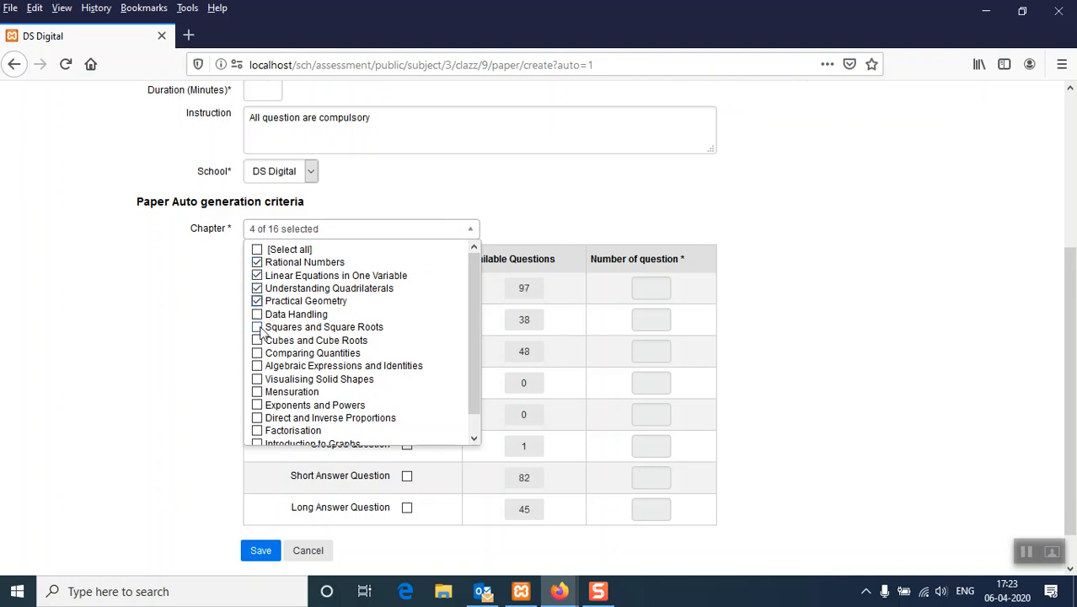
pyautogui.click(257, 327)
pyautogui.click(257, 314)
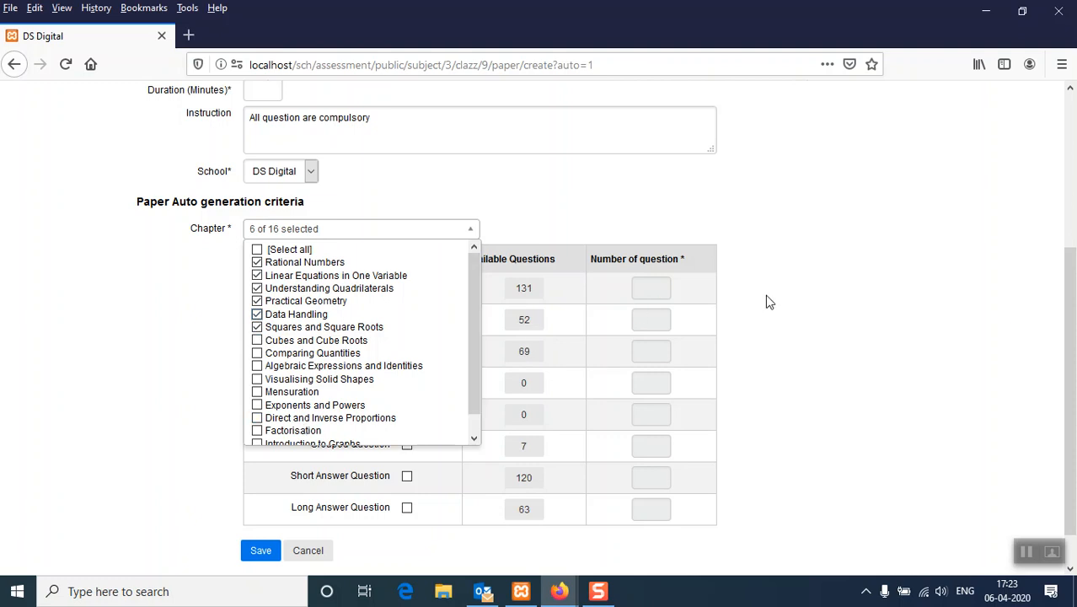
pyautogui.click(786, 308)
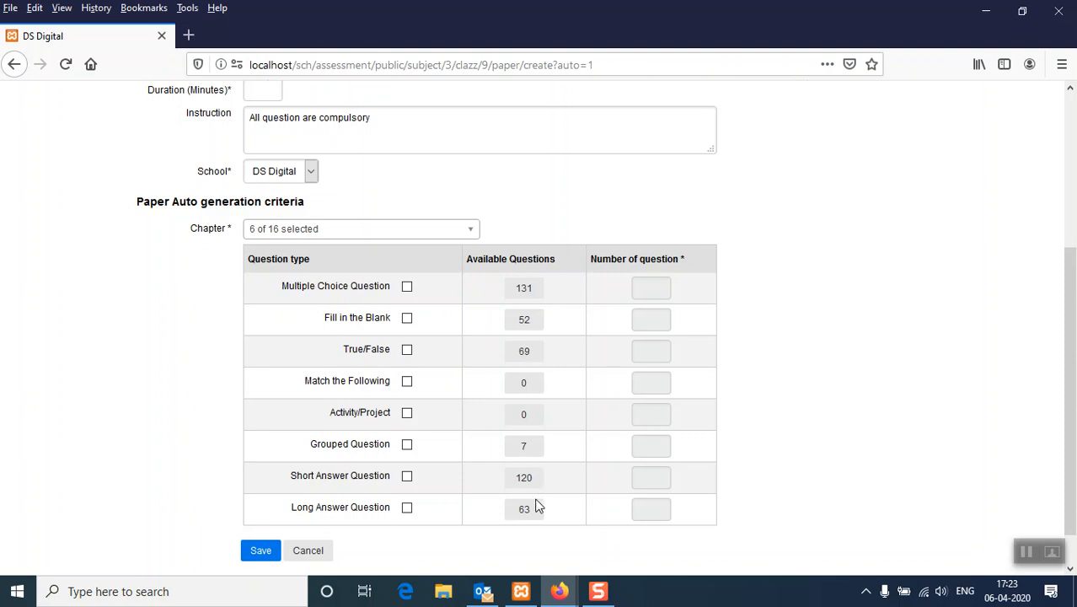
# Include 10 Multiple Choice, 10 Fill in the Blank and 10 True/False questions in the paper
pyautogui.click(408, 287)
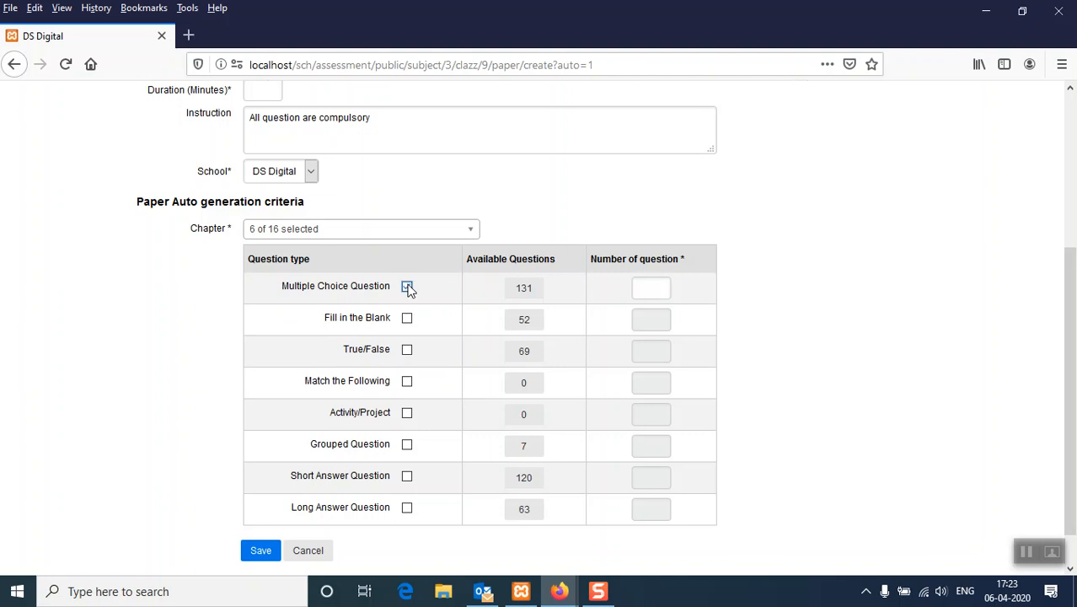
pyautogui.click(649, 289)
pyautogui.write('10')
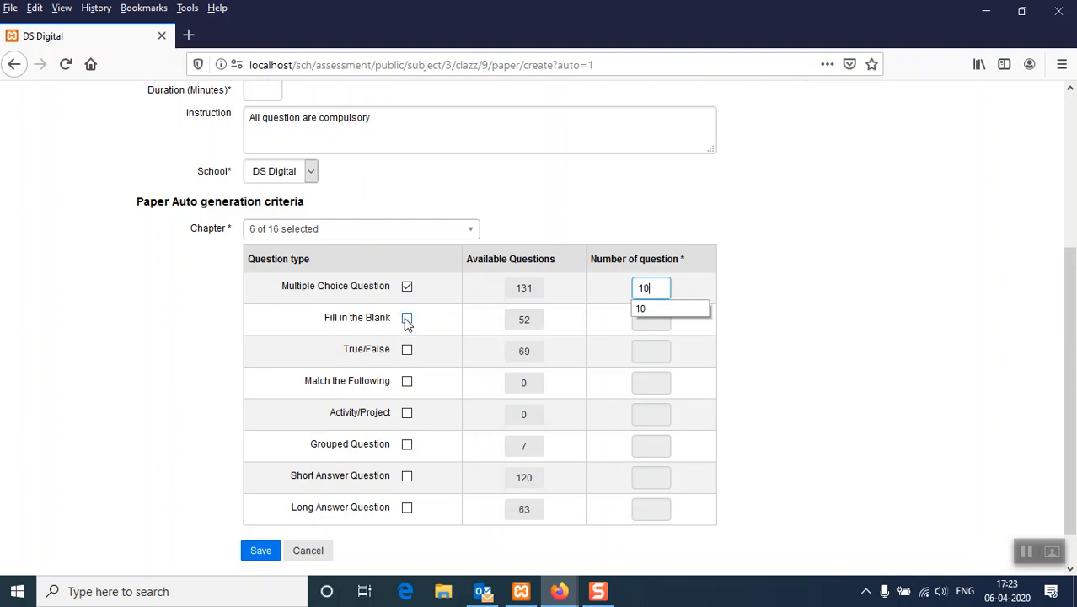
pyautogui.click(407, 320)
pyautogui.click(653, 321)
pyautogui.write('10')
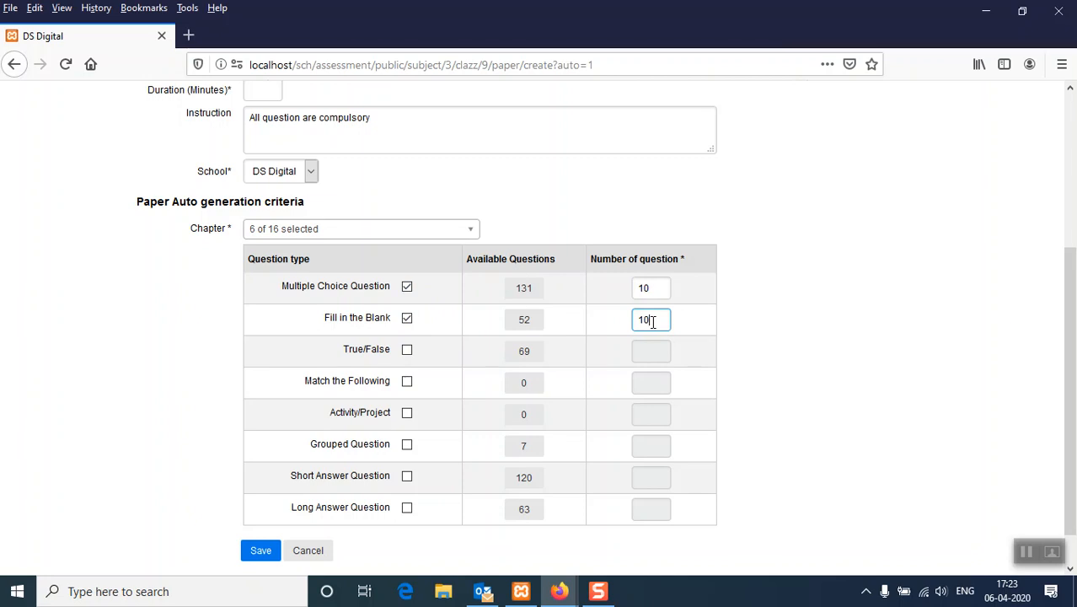
pyautogui.click(407, 350)
pyautogui.click(644, 353)
pyautogui.write('10')
# Add 5 Short Answer and 5 Long Answer questions to the criteria and save the paper
pyautogui.scroll(-1, 642, 370)
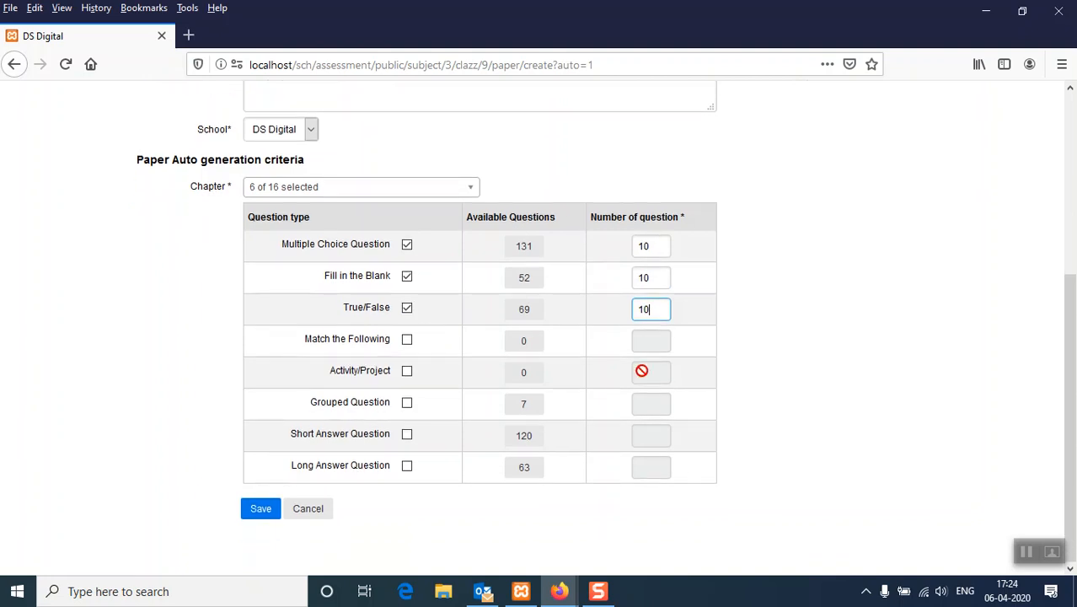
pyautogui.click(407, 435)
pyautogui.click(641, 436)
pyautogui.write('5')
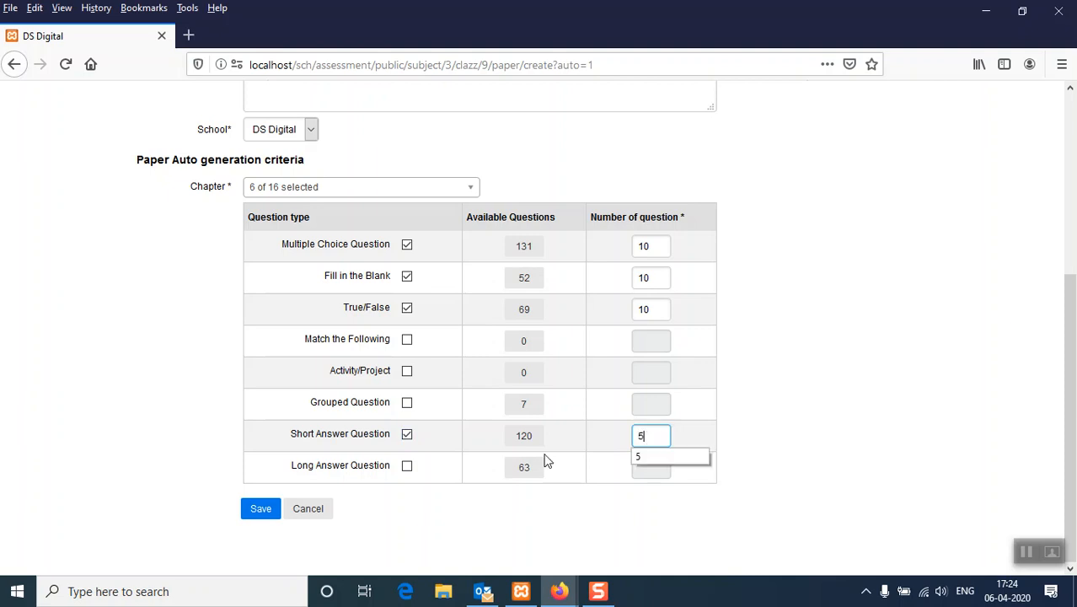
pyautogui.click(408, 468)
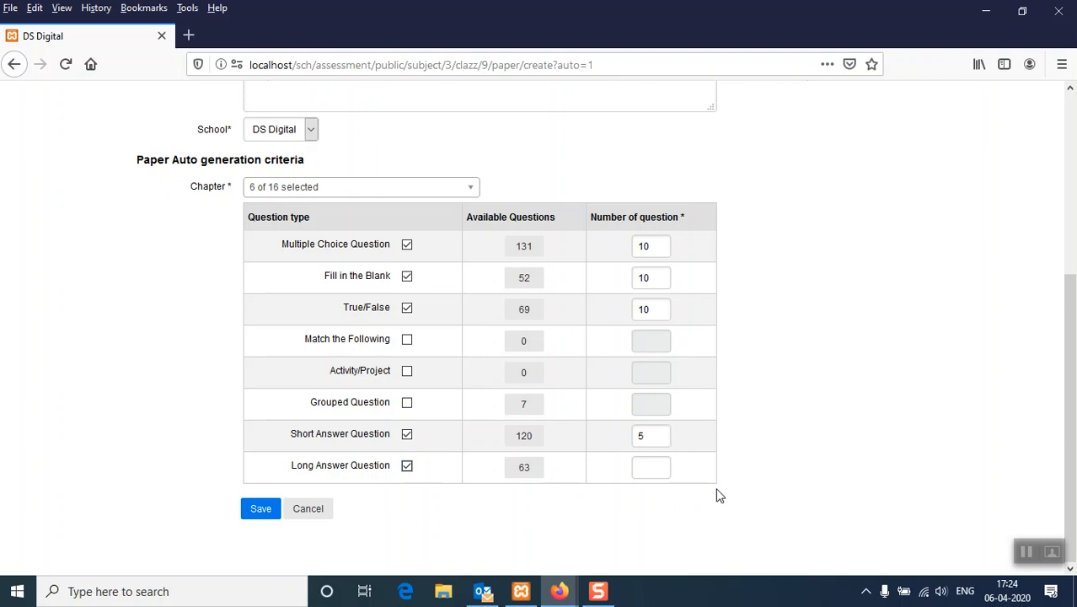
pyautogui.click(647, 470)
pyautogui.write('5')
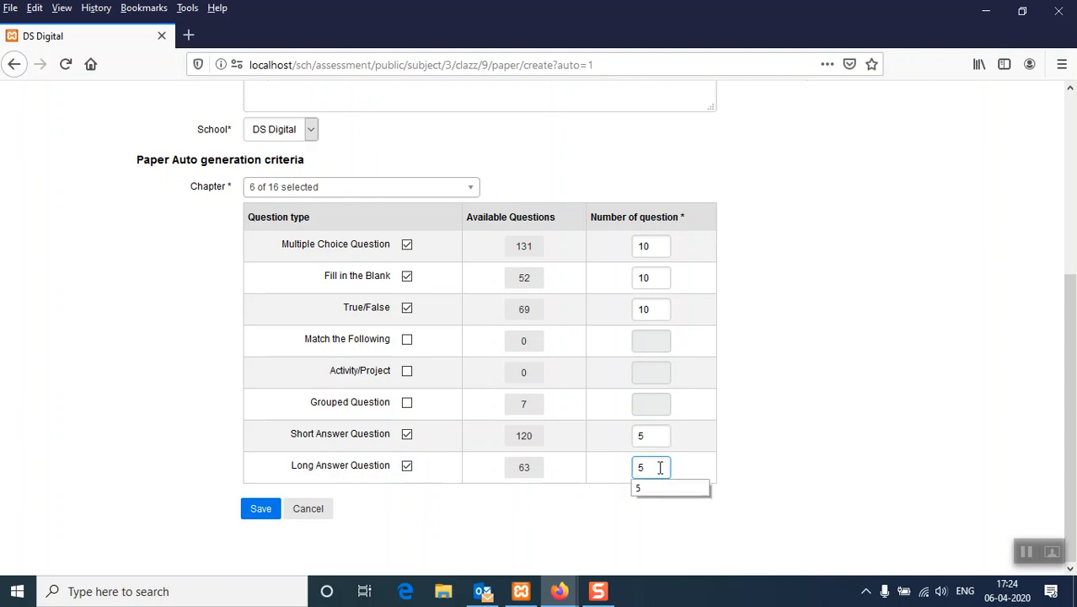
pyautogui.click(262, 511)
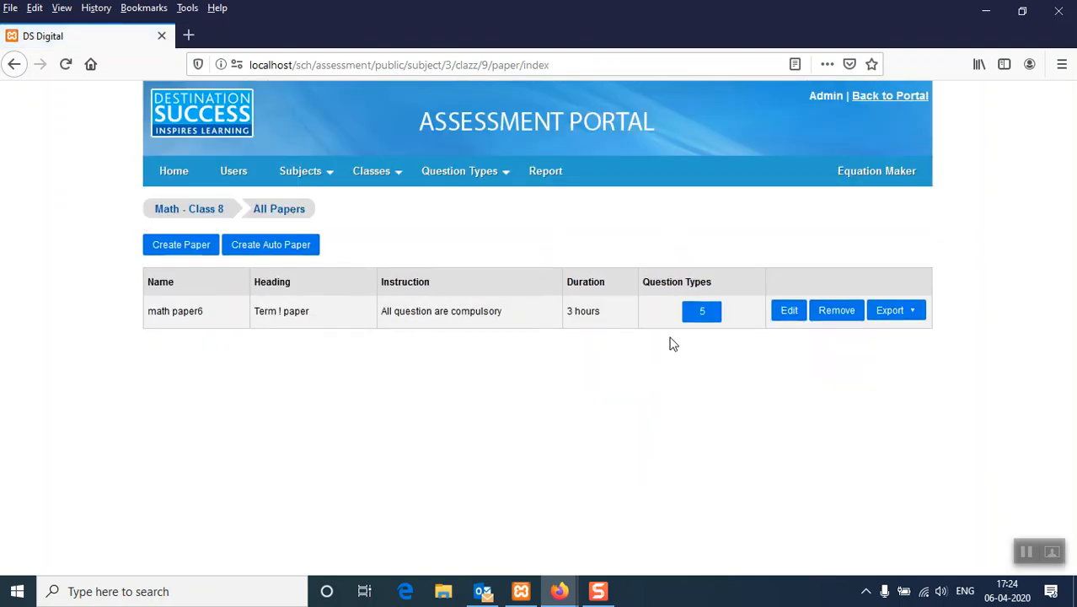
# Export math paper6 as the student PDF and open it with Adobe Acrobat Reader DC
pyautogui.click(908, 311)
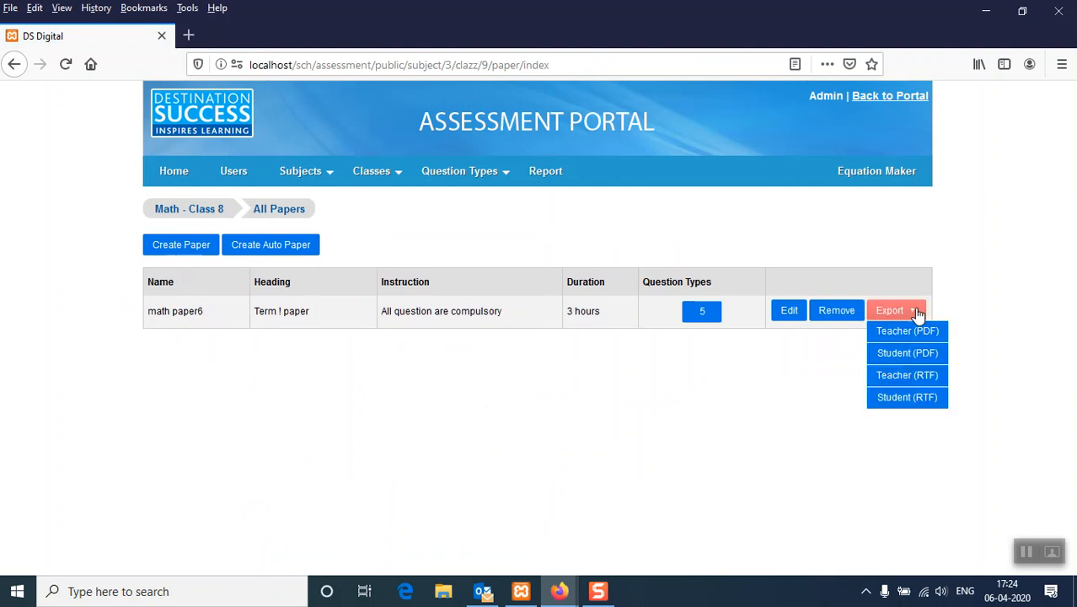
pyautogui.click(927, 358)
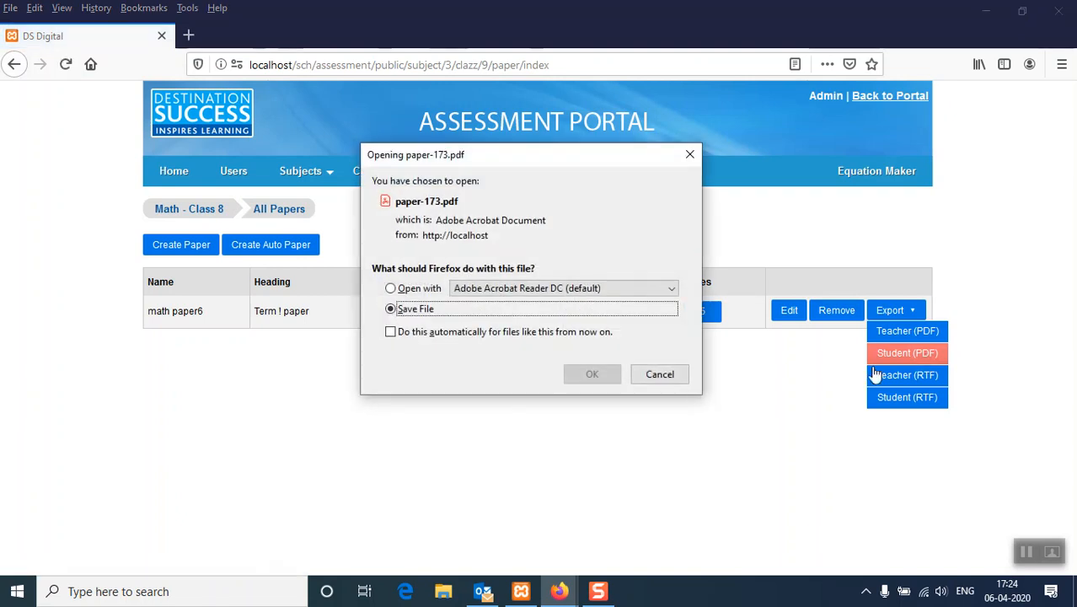
pyautogui.click(391, 289)
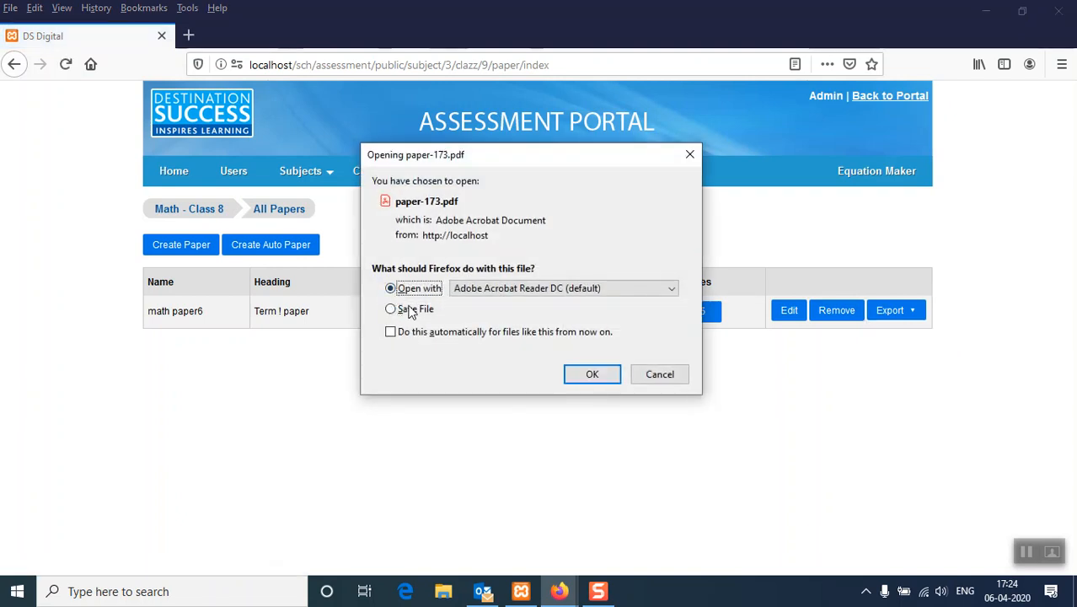
pyautogui.click(594, 377)
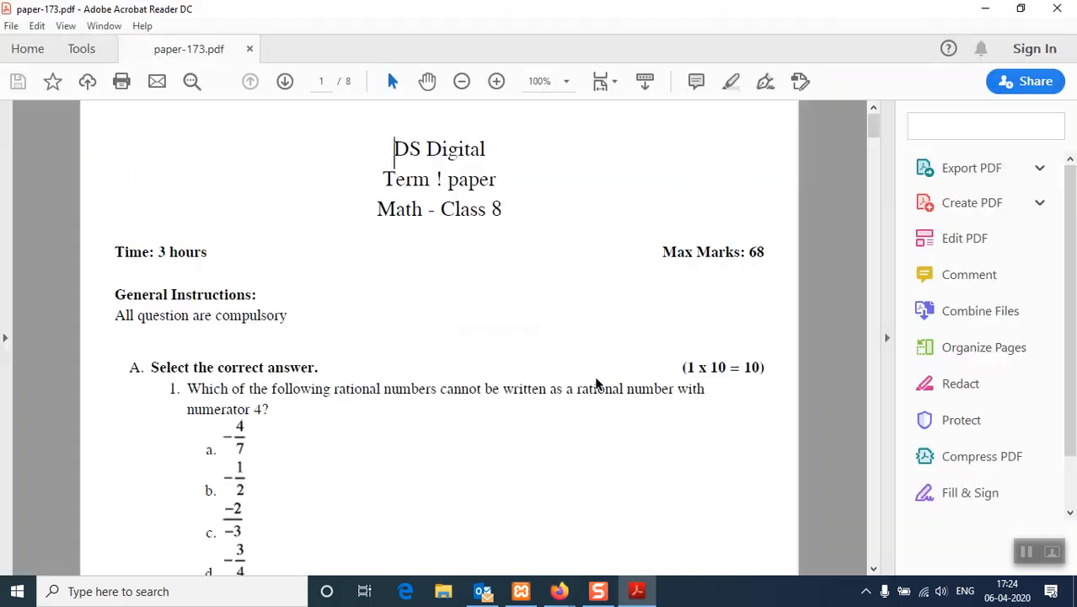
# Review the exported paper's header, multiple choice, fill in the blanks and True or False sections, and close the PDF
pyautogui.scroll(-2, 601, 374)
pyautogui.scroll(-2, 601, 378)
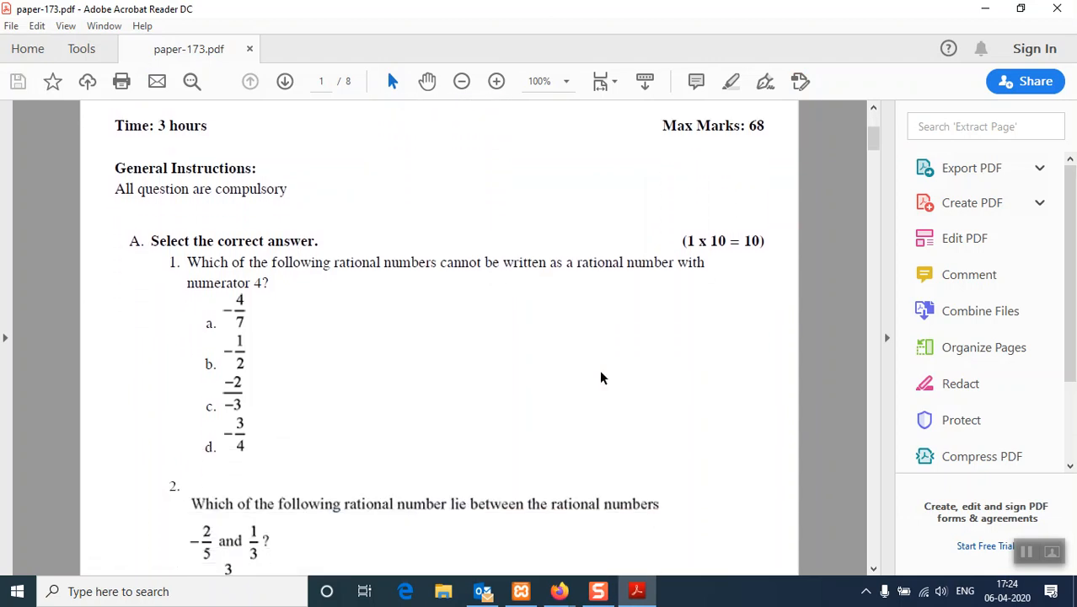
pyautogui.scroll(-3, 601, 378)
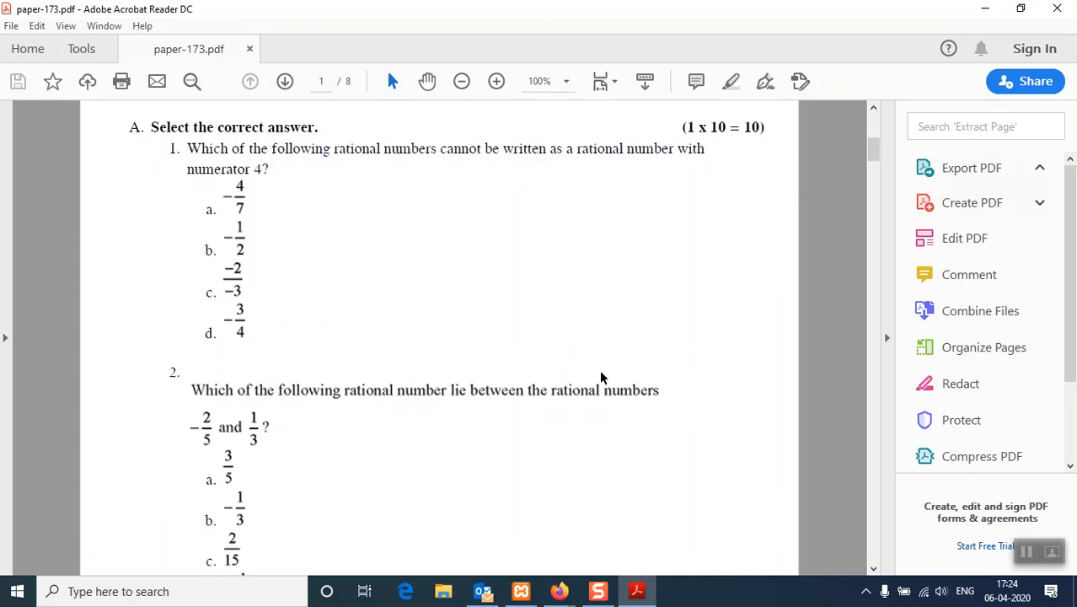
pyautogui.scroll(-3, 600, 371)
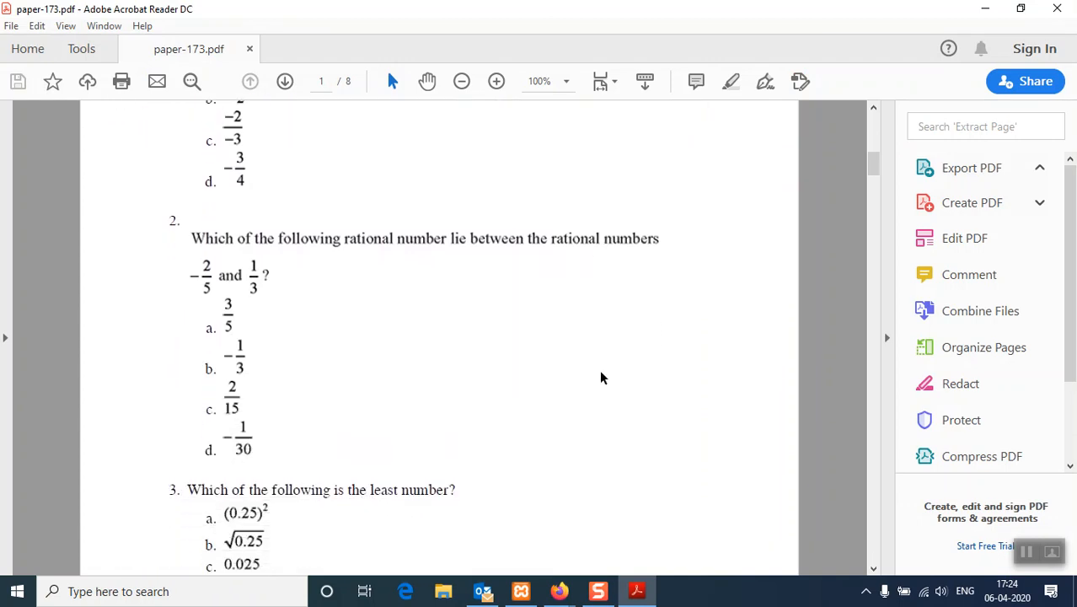
pyautogui.scroll(-3, 601, 378)
pyautogui.scroll(-15, 601, 377)
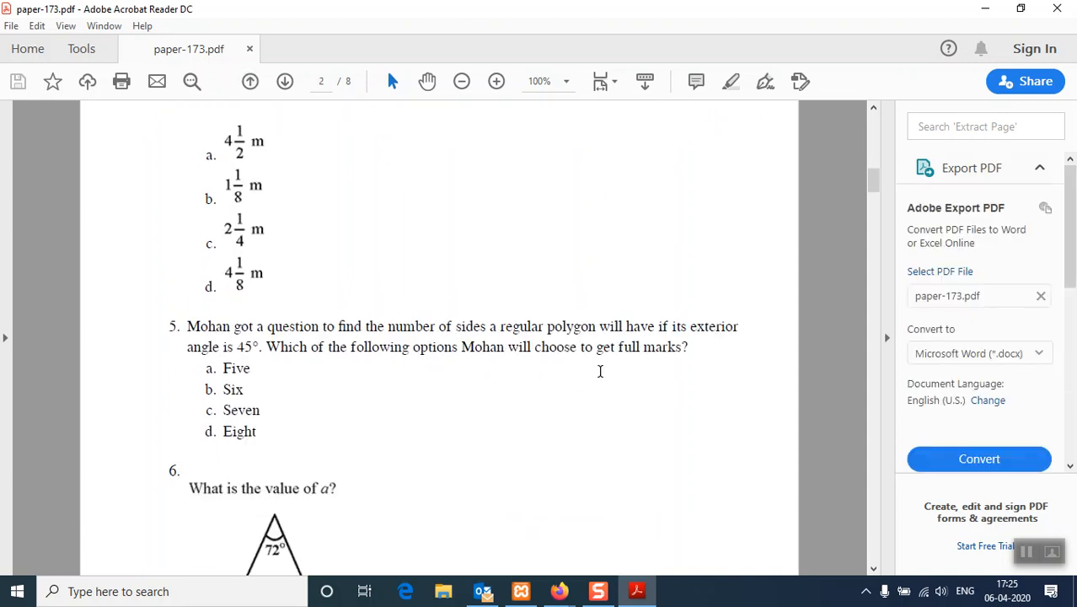
pyautogui.scroll(-1, 601, 375)
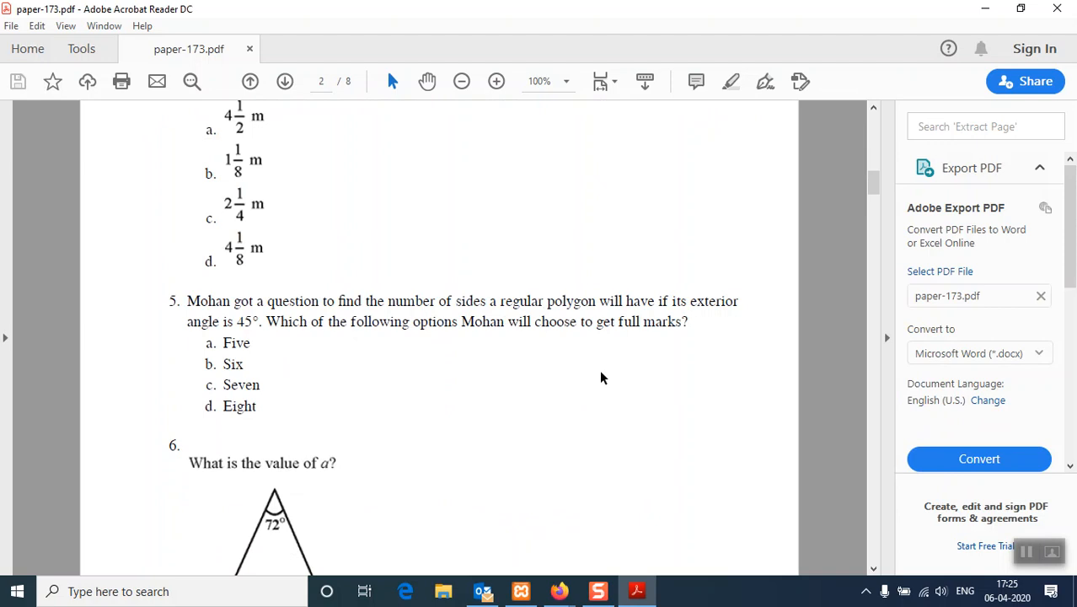
pyautogui.scroll(-1, 601, 377)
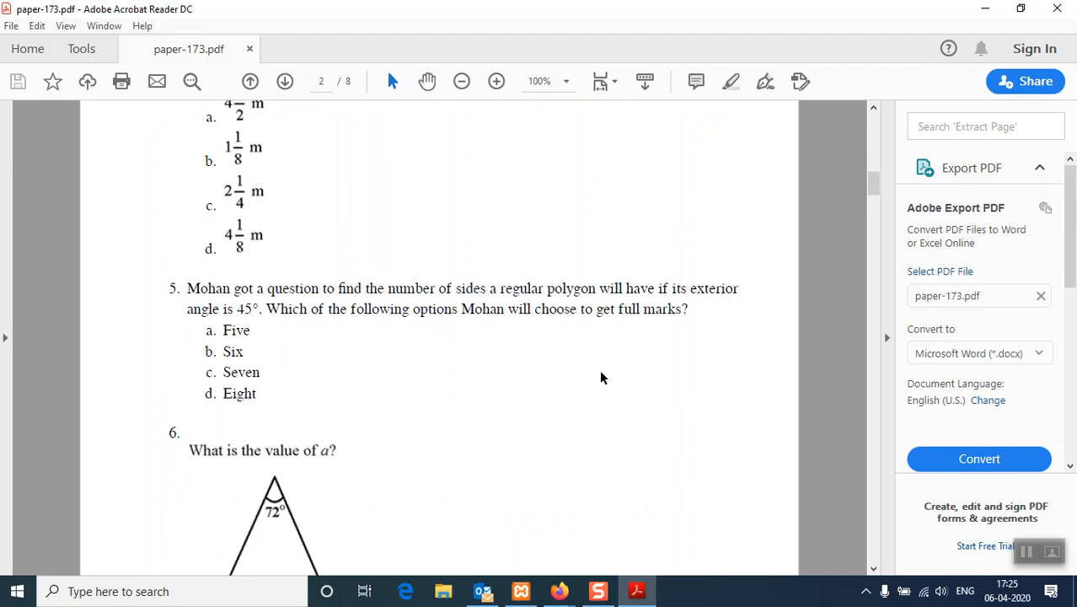
pyautogui.scroll(-5, 601, 377)
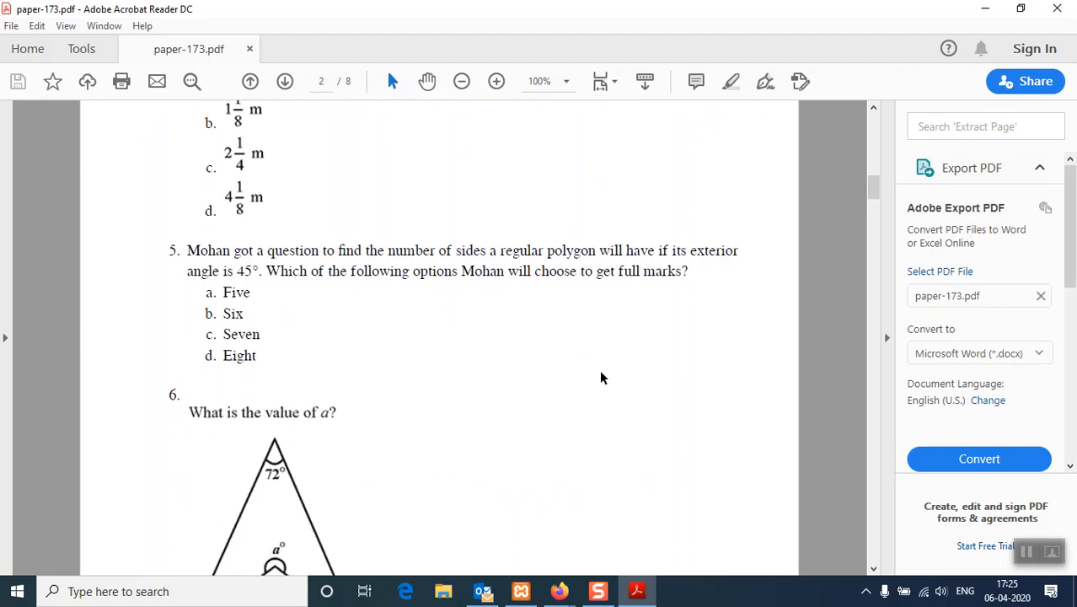
pyautogui.scroll(-5, 601, 377)
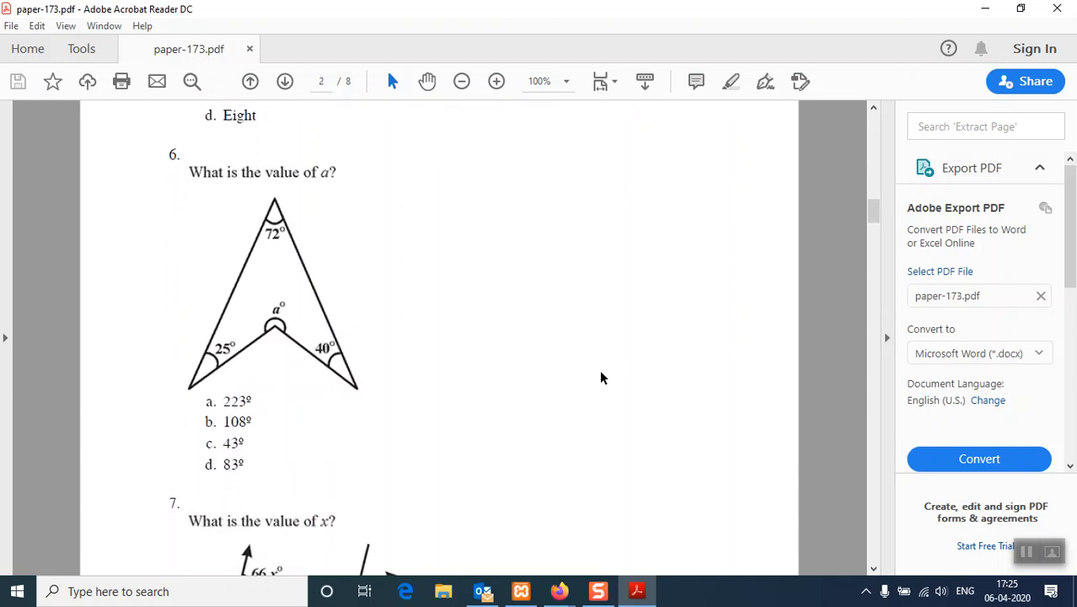
pyautogui.scroll(-18, 601, 378)
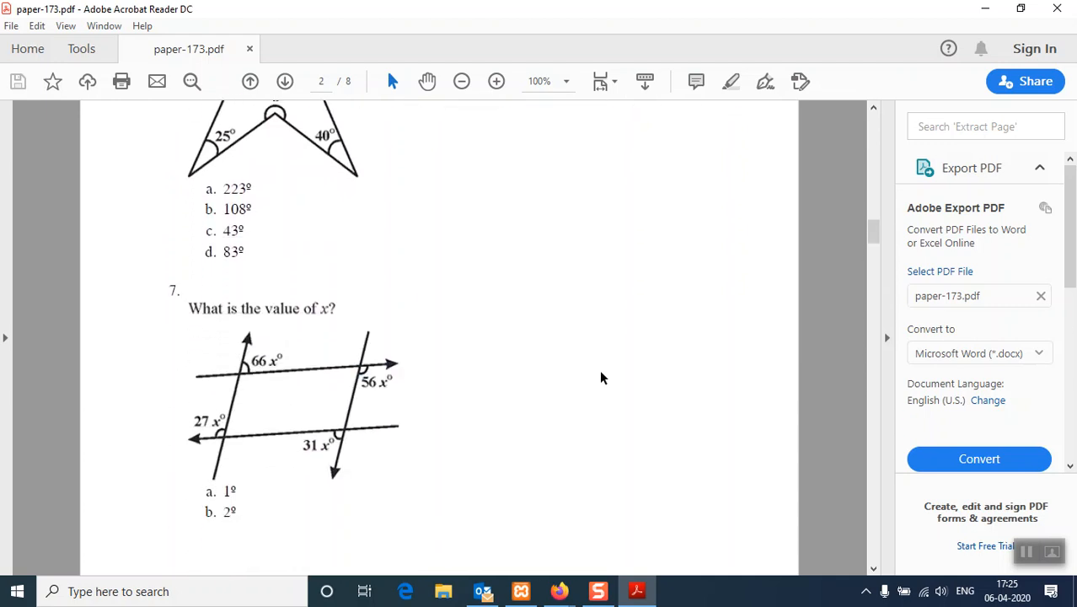
pyautogui.scroll(-5, 601, 377)
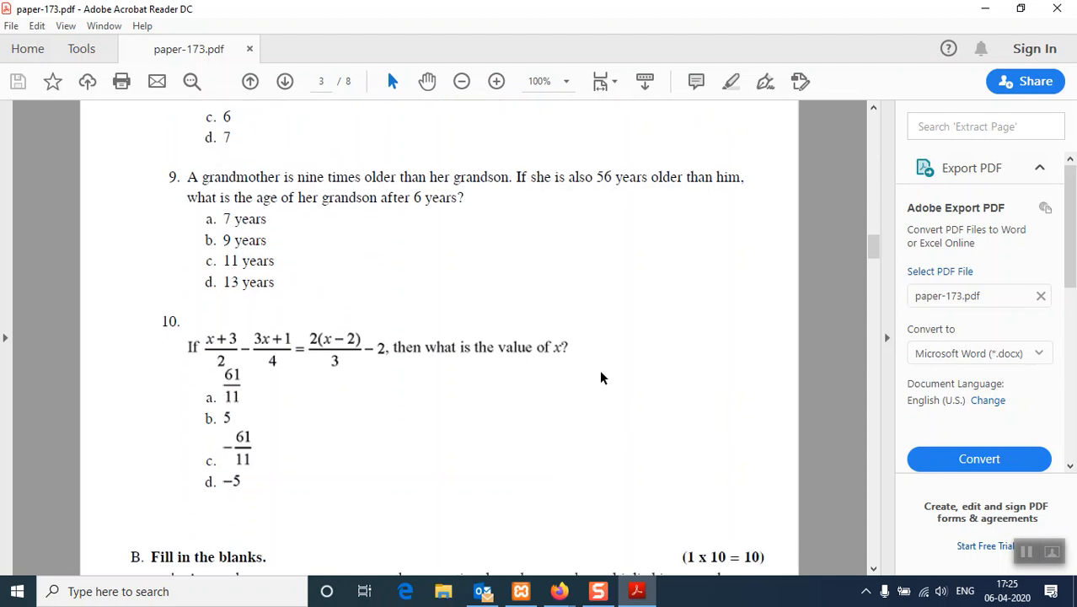
pyautogui.scroll(-6, 601, 378)
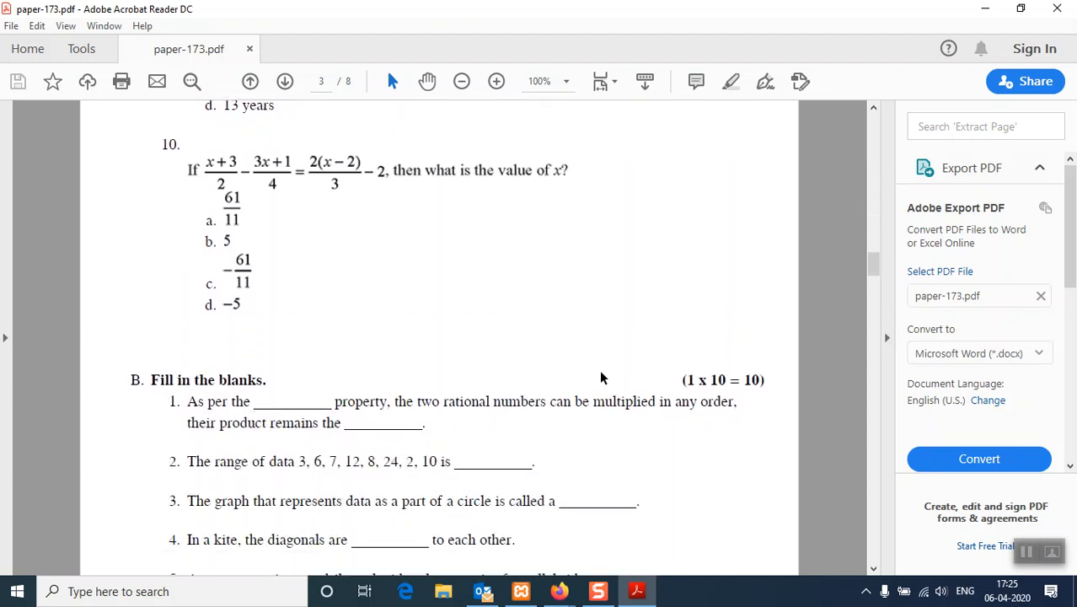
pyautogui.scroll(-16, 601, 378)
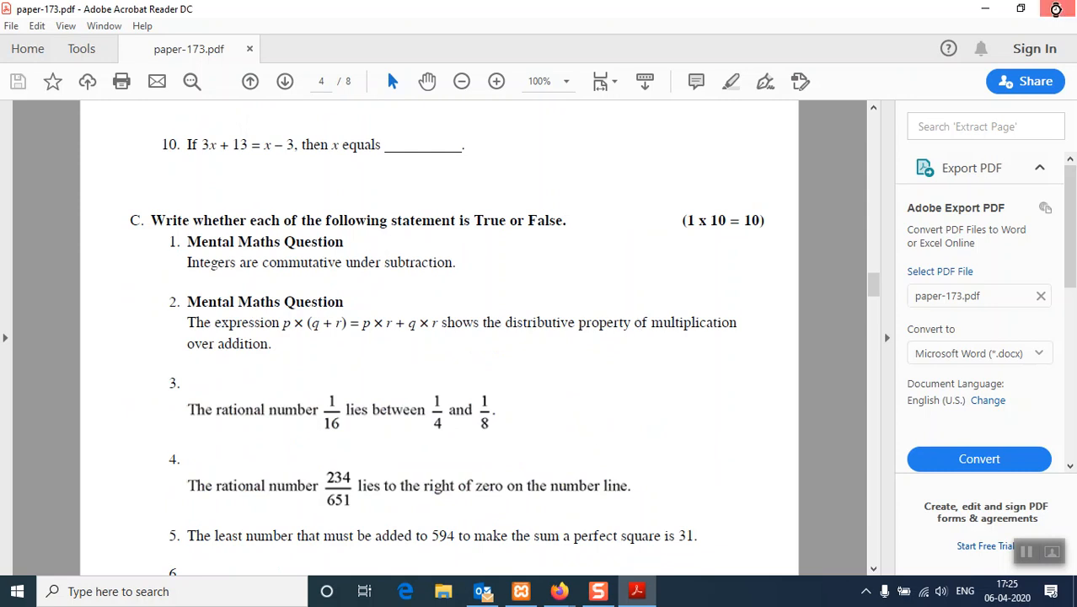
pyautogui.click(1057, 8)
# Start a new manually built paper for Math - Class 8 and name it sample9
pyautogui.moveTo(302, 194)
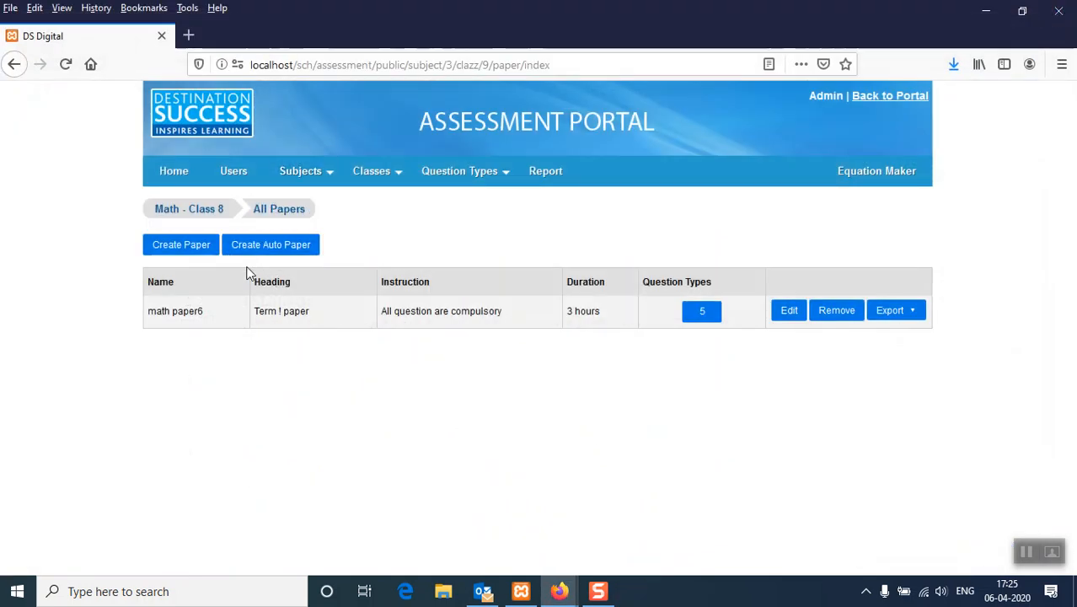
pyautogui.click(202, 251)
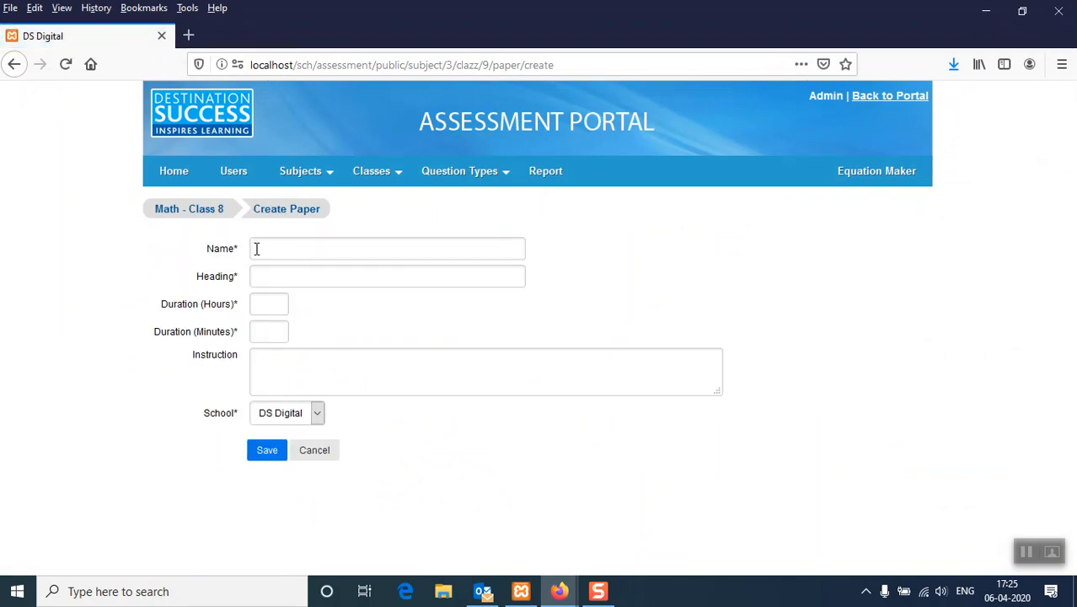
pyautogui.click(257, 248)
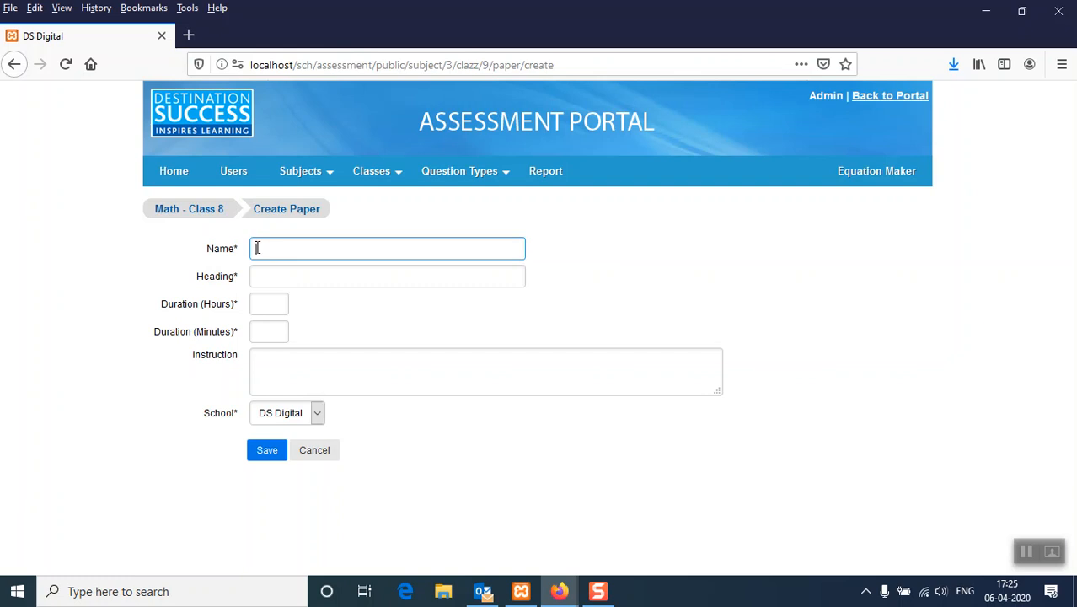
pyautogui.write('sample9')
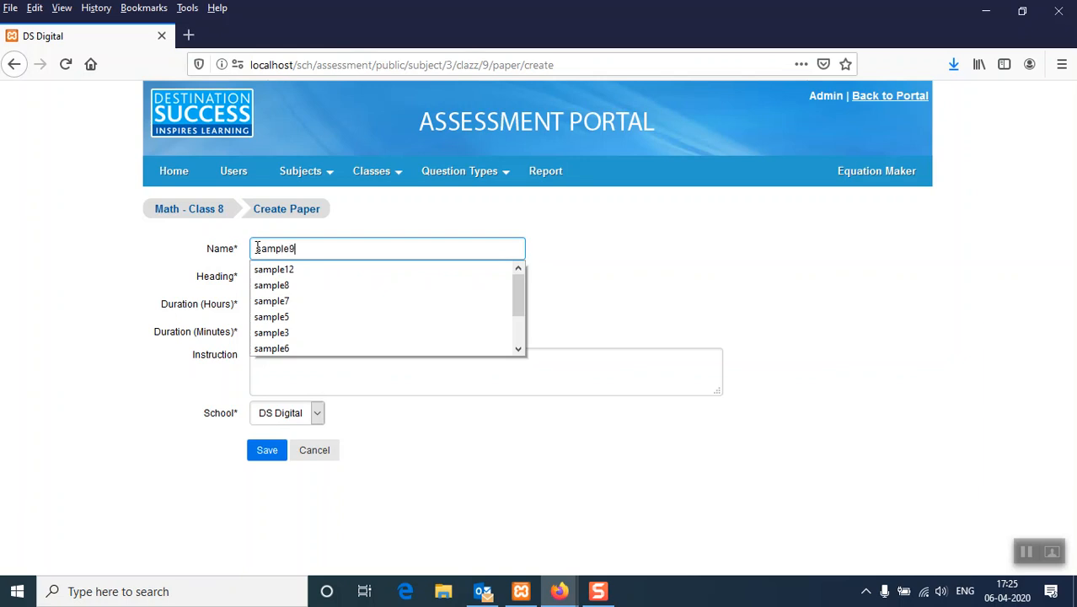
pyautogui.press('Escape')
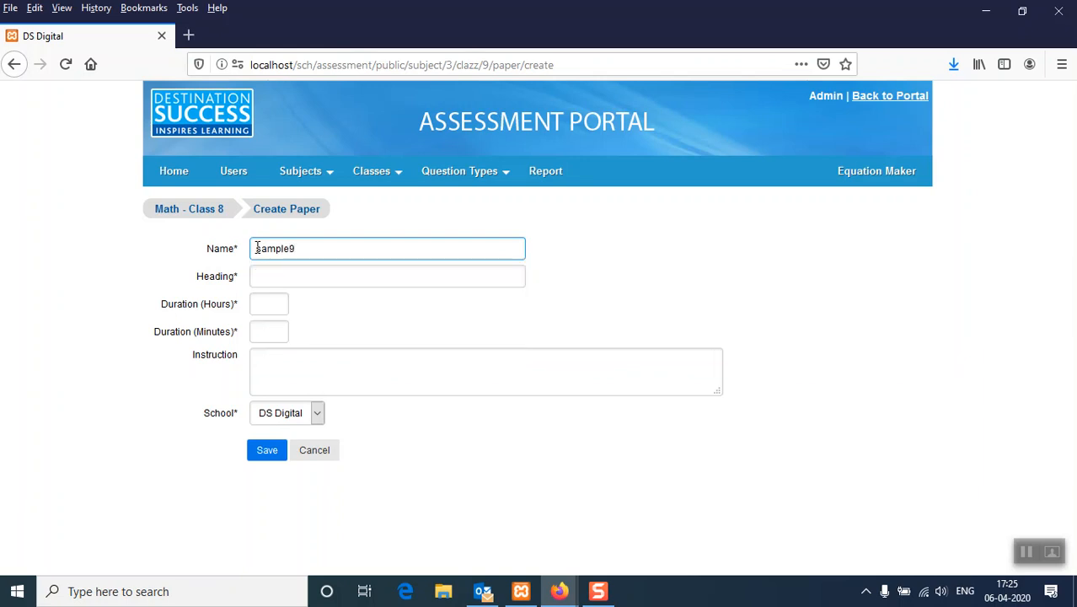
# Enter "Test Paper-May" as the paper's heading
pyautogui.click(275, 276)
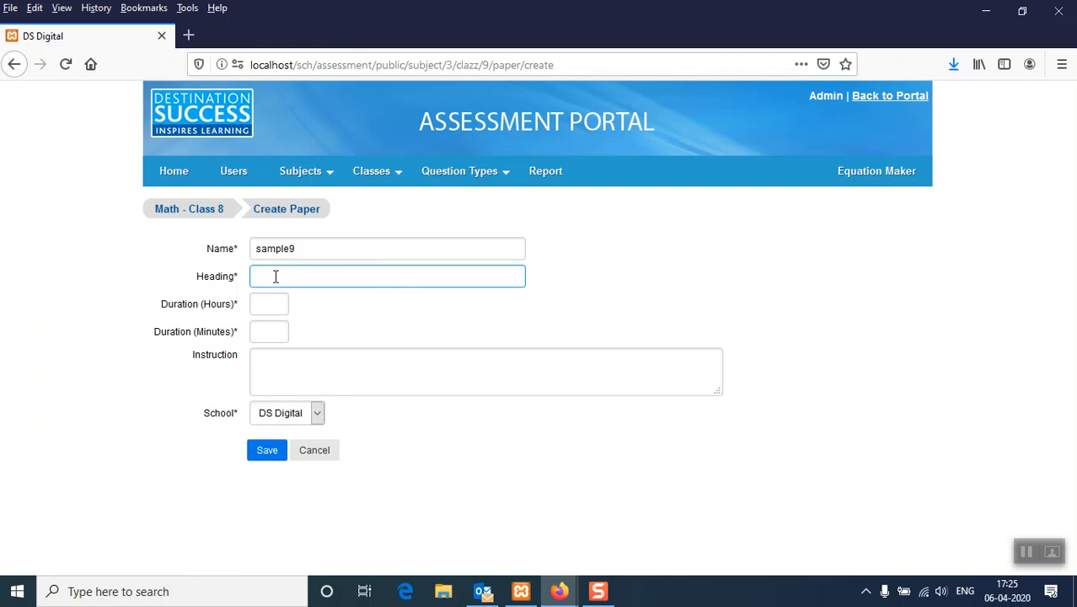
pyautogui.write('test')
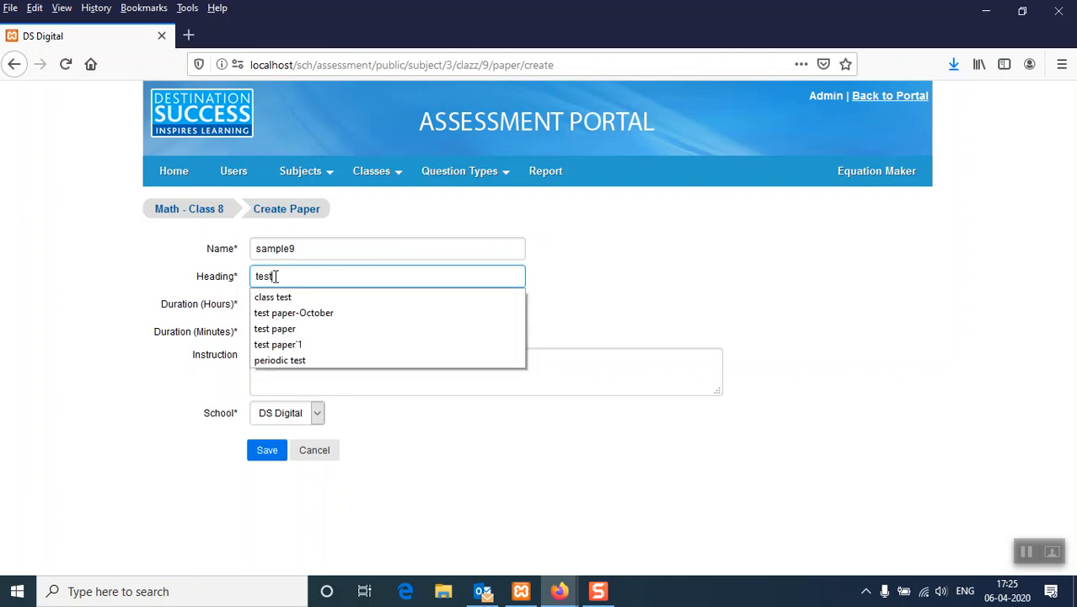
pyautogui.write(' a')
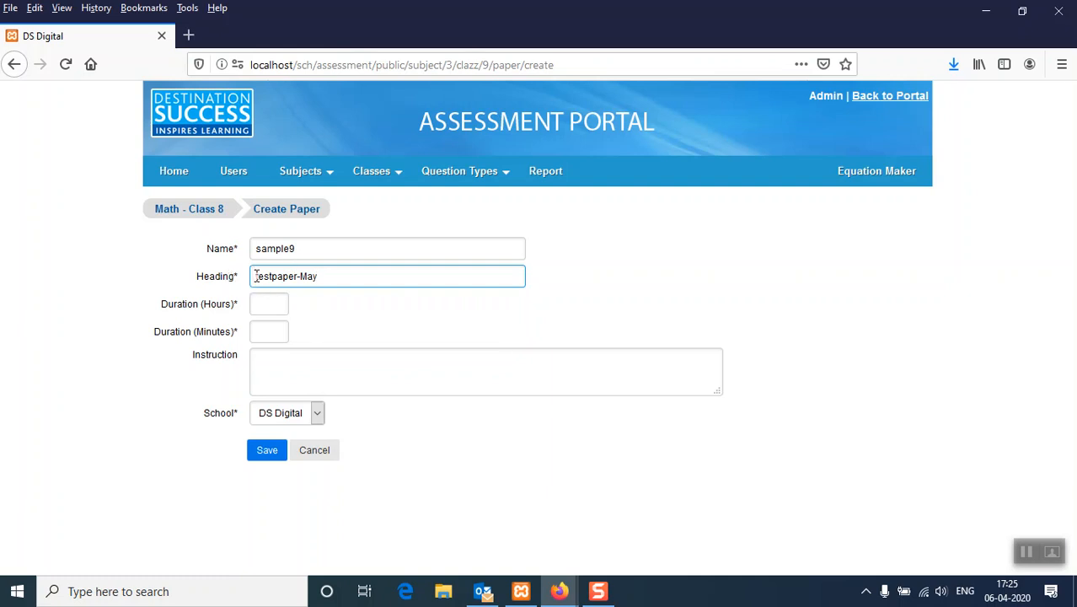
pyautogui.press('Delete')
pyautogui.write('T')
pyautogui.press('Delete')
pyautogui.write('P')
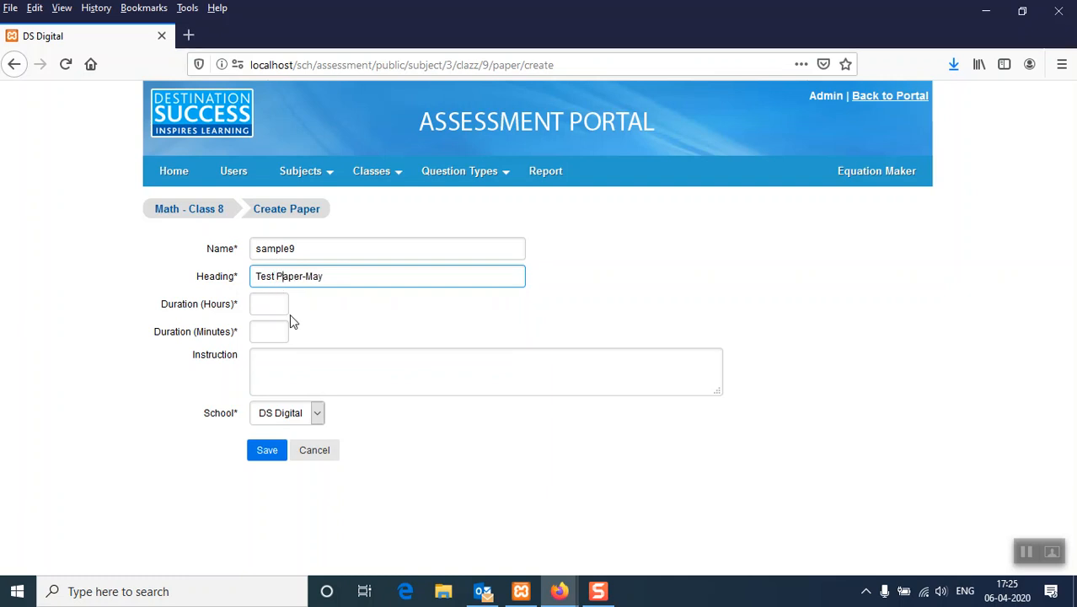
# Set the paper's duration to 60 minutes, leave the instruction blank, and save the paper
pyautogui.click(266, 336)
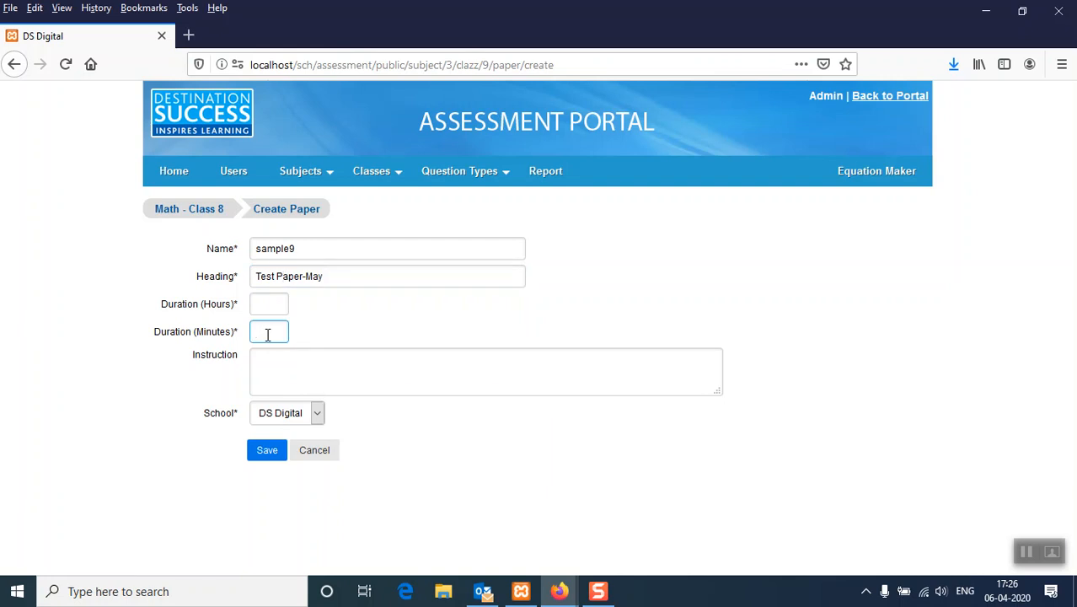
pyautogui.write('60')
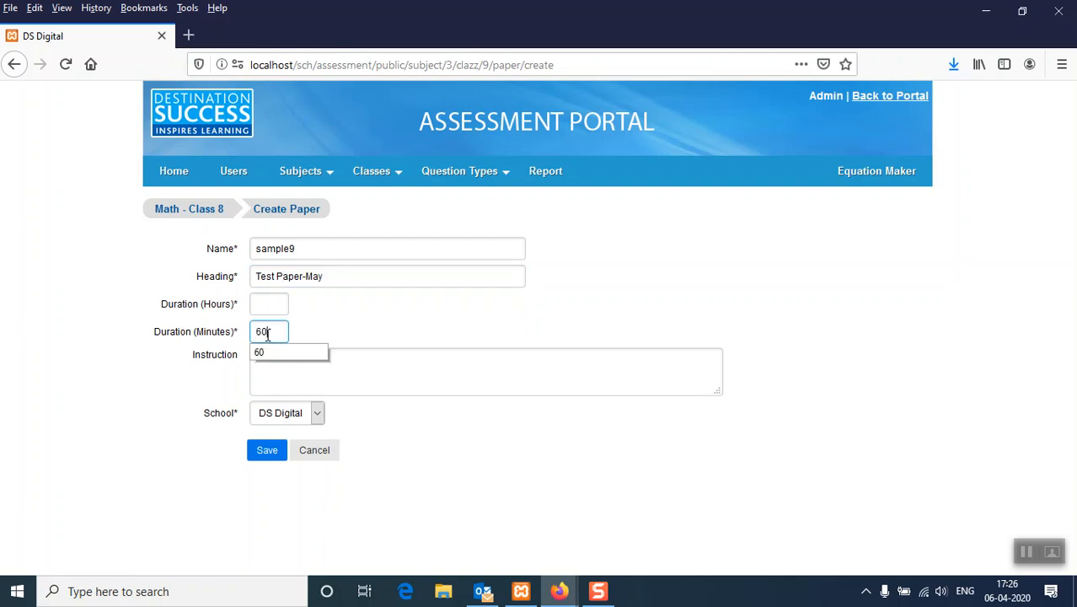
pyautogui.click(397, 364)
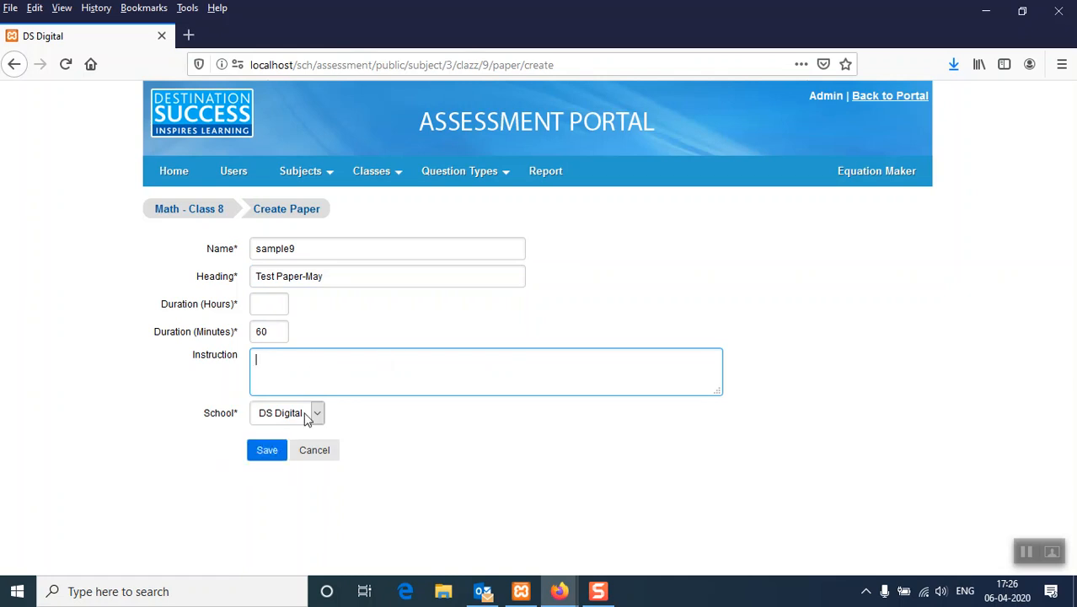
pyautogui.click(263, 454)
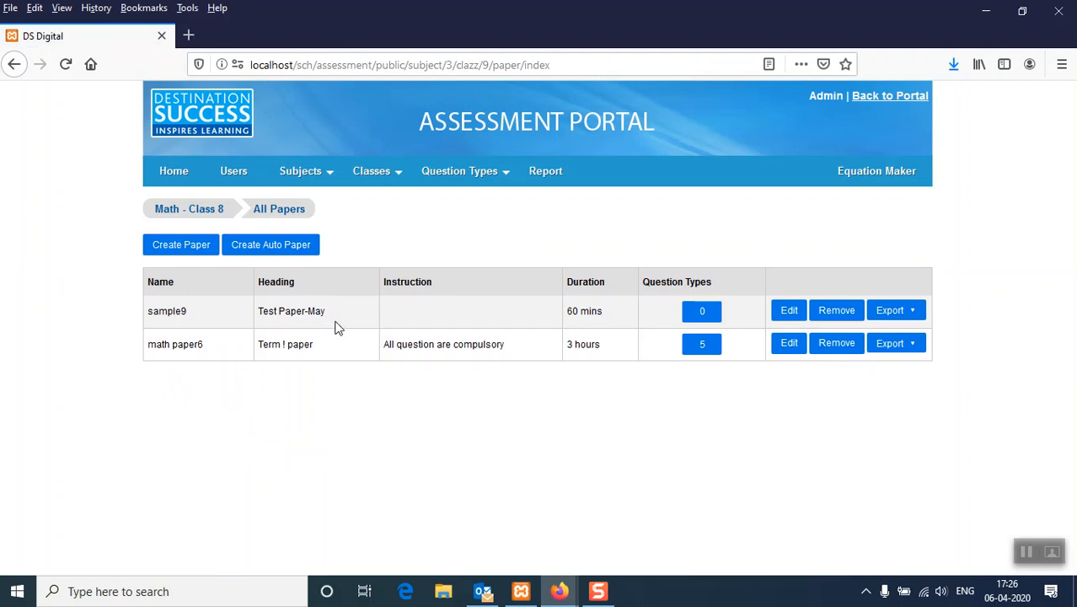
# Add the Short Answer Question type "Answer the given questions in 40-50 words." to the sample9 paper
pyautogui.click(702, 314)
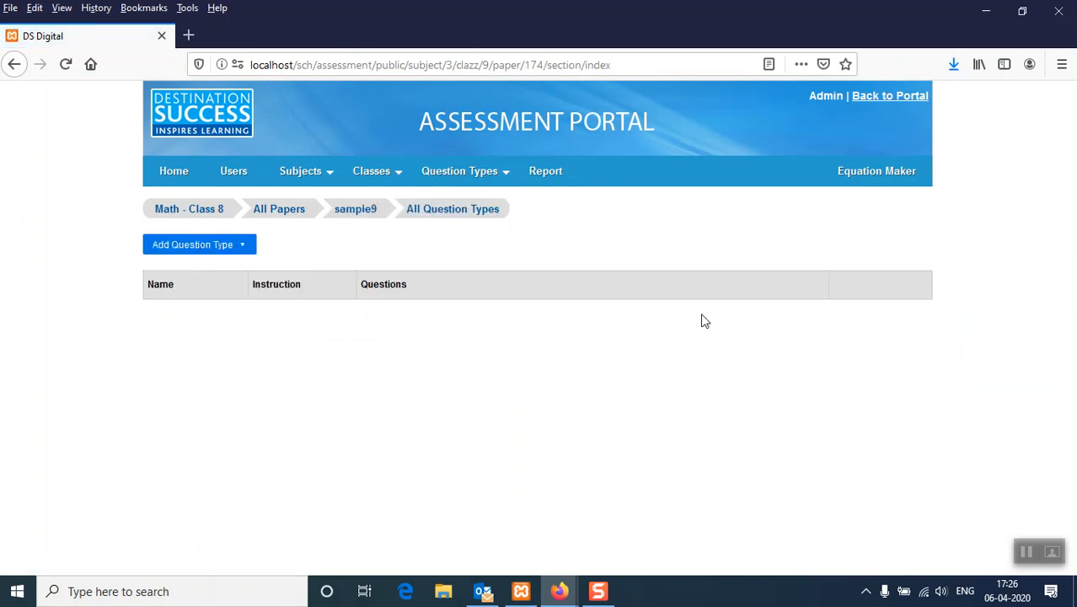
pyautogui.click(242, 251)
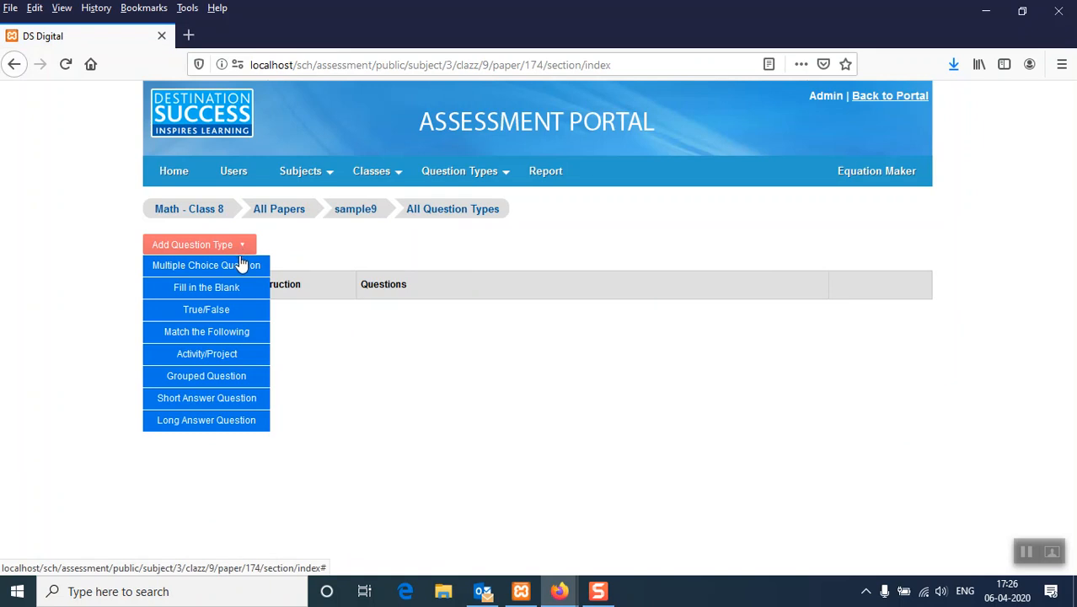
pyautogui.click(241, 267)
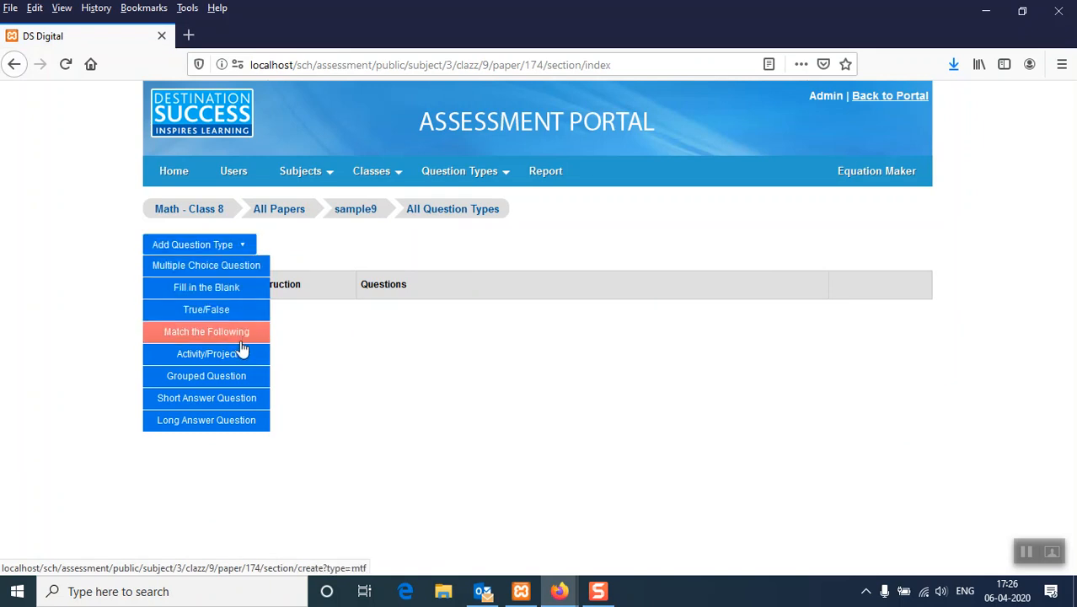
pyautogui.click(237, 403)
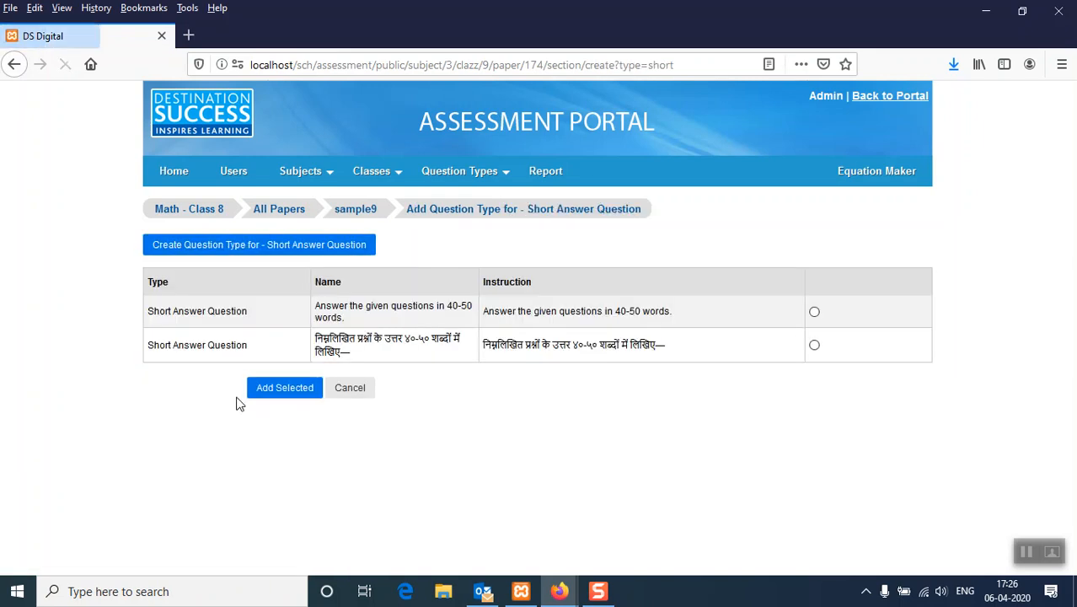
pyautogui.click(813, 311)
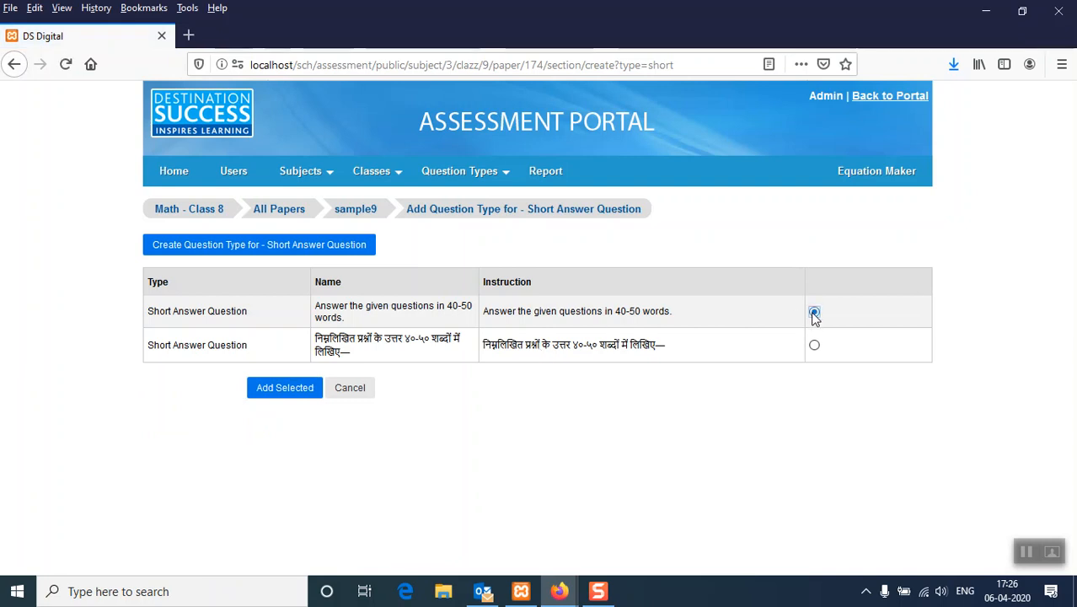
pyautogui.click(294, 399)
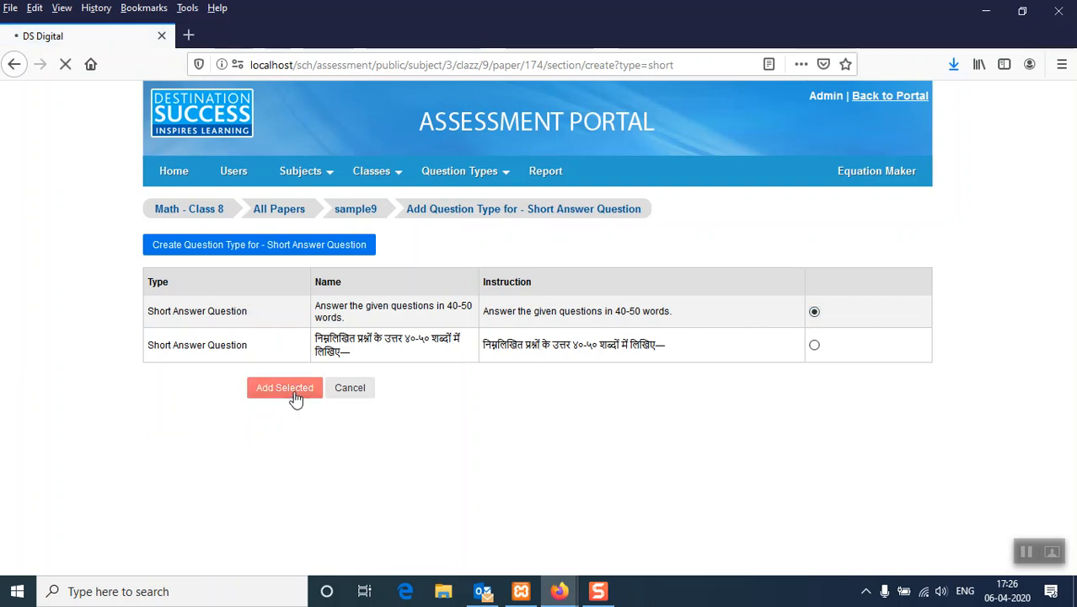
pyautogui.click(251, 289)
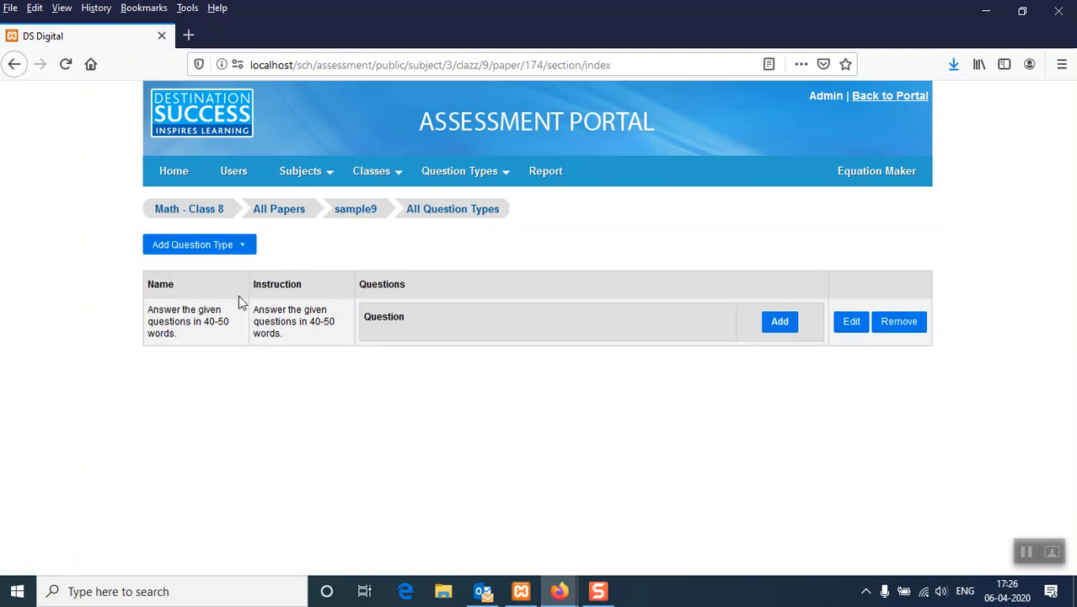
# Search for questions to attach to the 40-50 words question type from the chapters Practical Geometry, Data Handling, and Squares and Square Roots
pyautogui.click(781, 336)
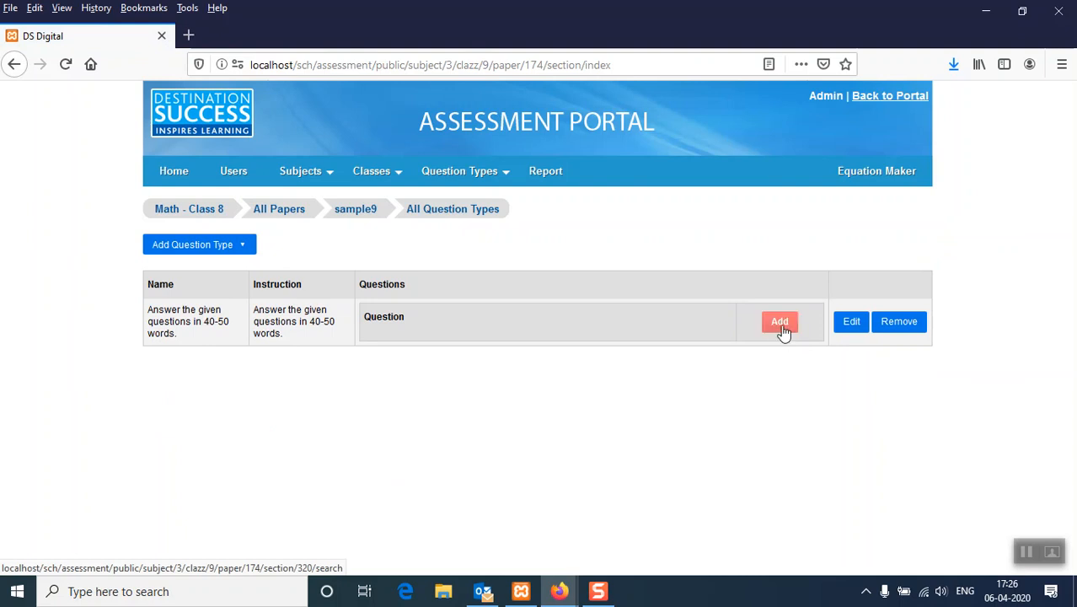
pyautogui.click(781, 330)
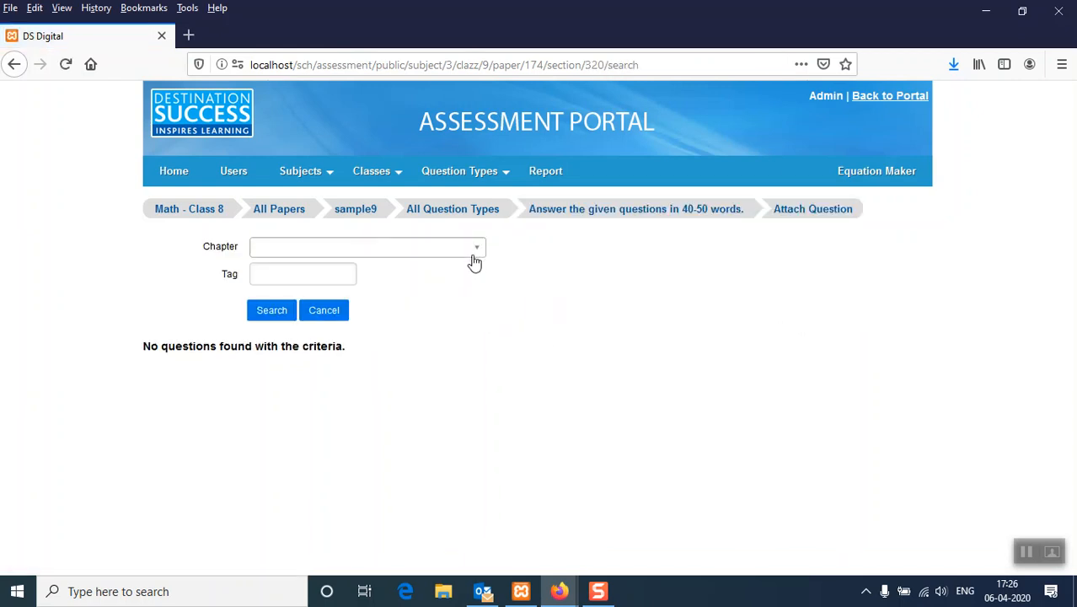
pyautogui.click(475, 250)
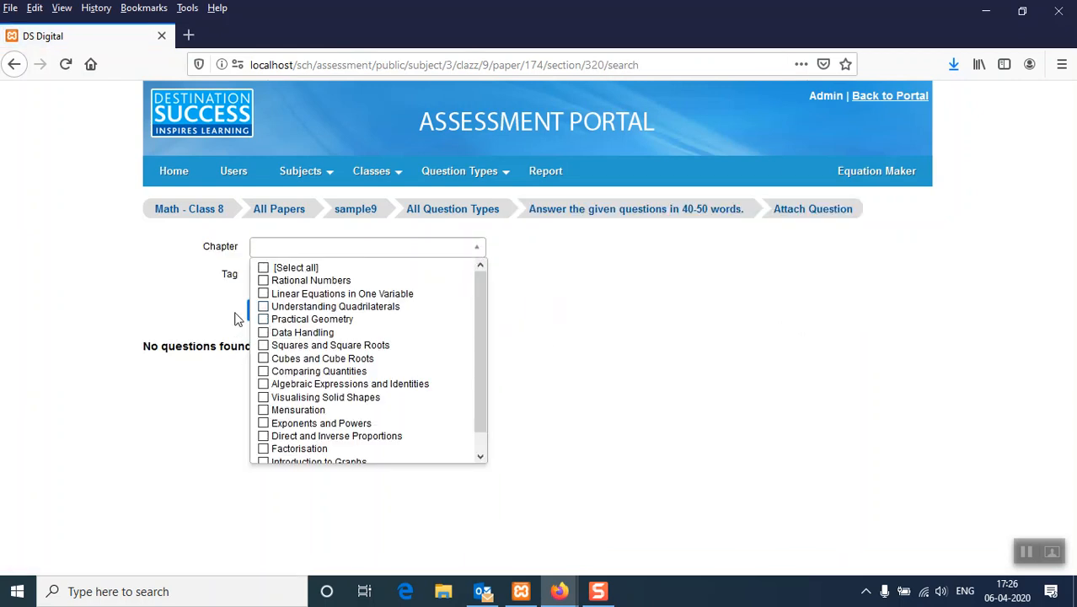
pyautogui.click(263, 320)
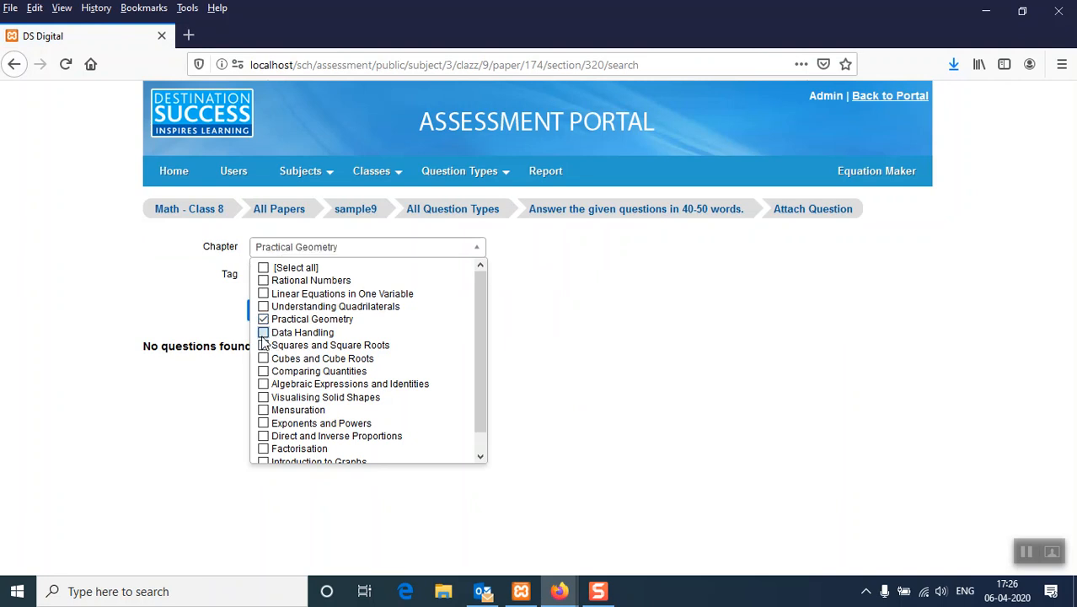
pyautogui.click(263, 332)
pyautogui.click(263, 346)
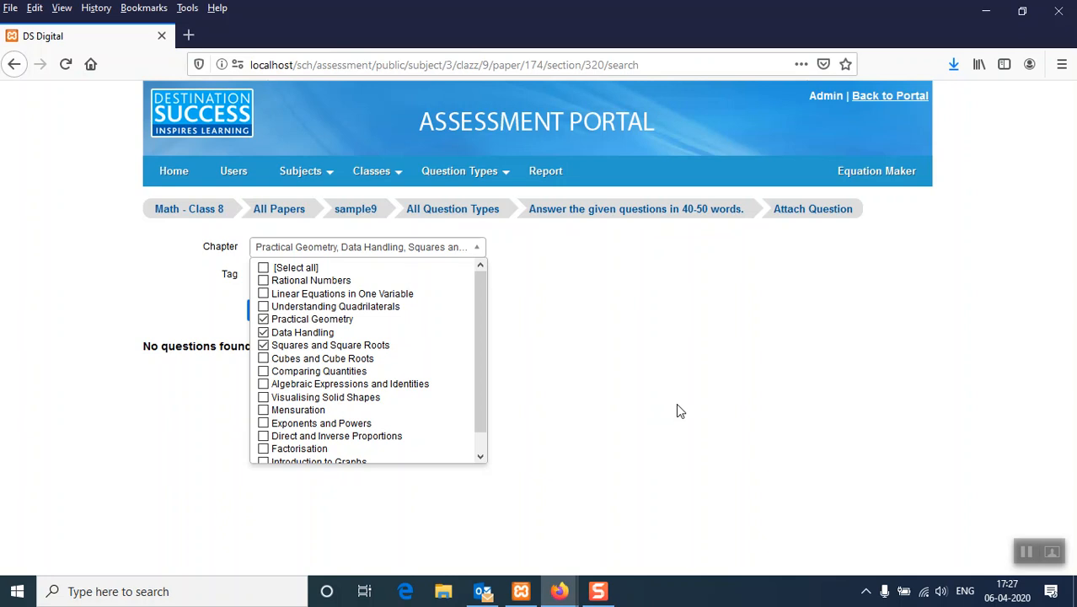
pyautogui.click(676, 412)
pyautogui.click(278, 319)
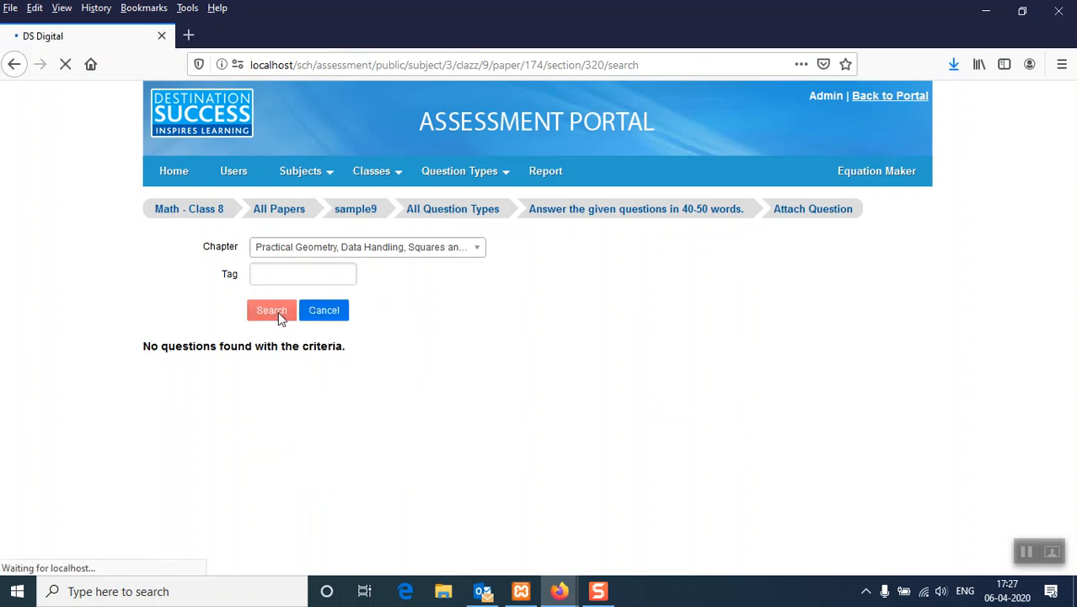
# Look through the found short answer questions, checking their construction tasks, answers and marks
pyautogui.scroll(-5, 424, 332)
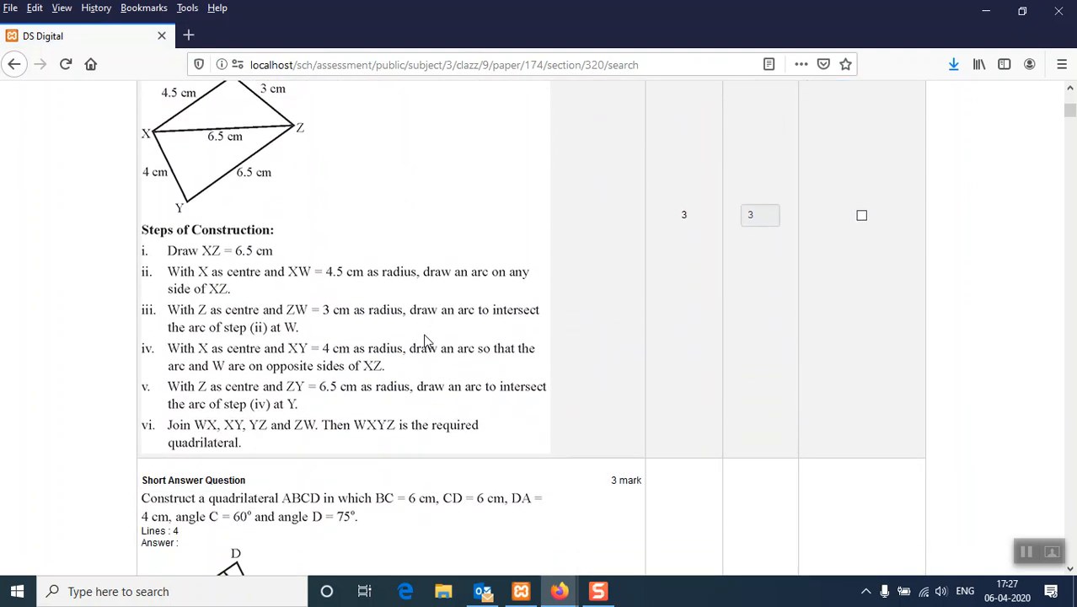
pyautogui.scroll(-5, 425, 340)
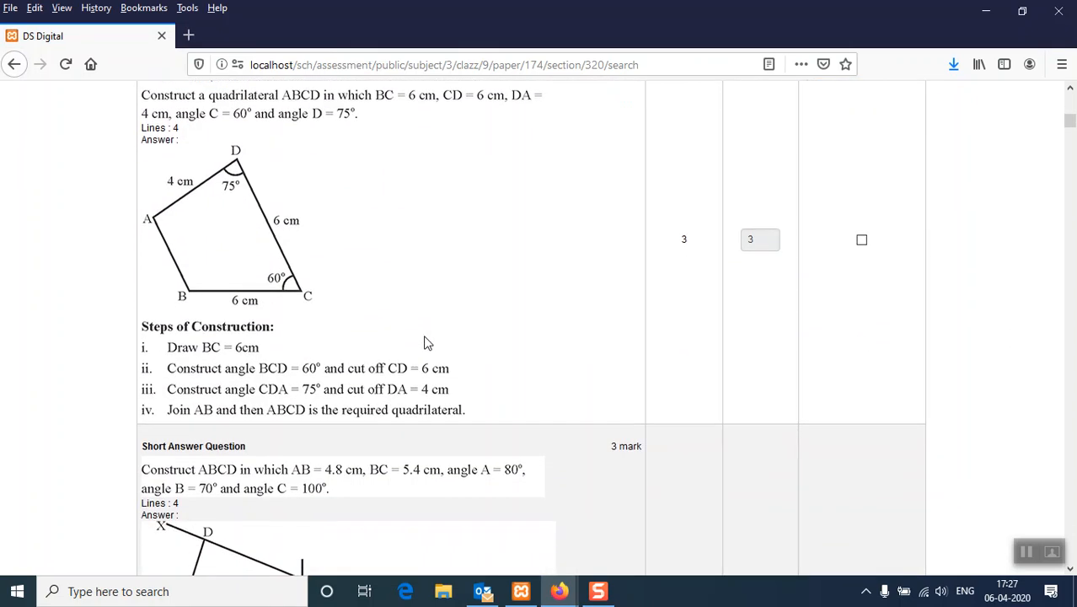
pyautogui.scroll(-6, 426, 343)
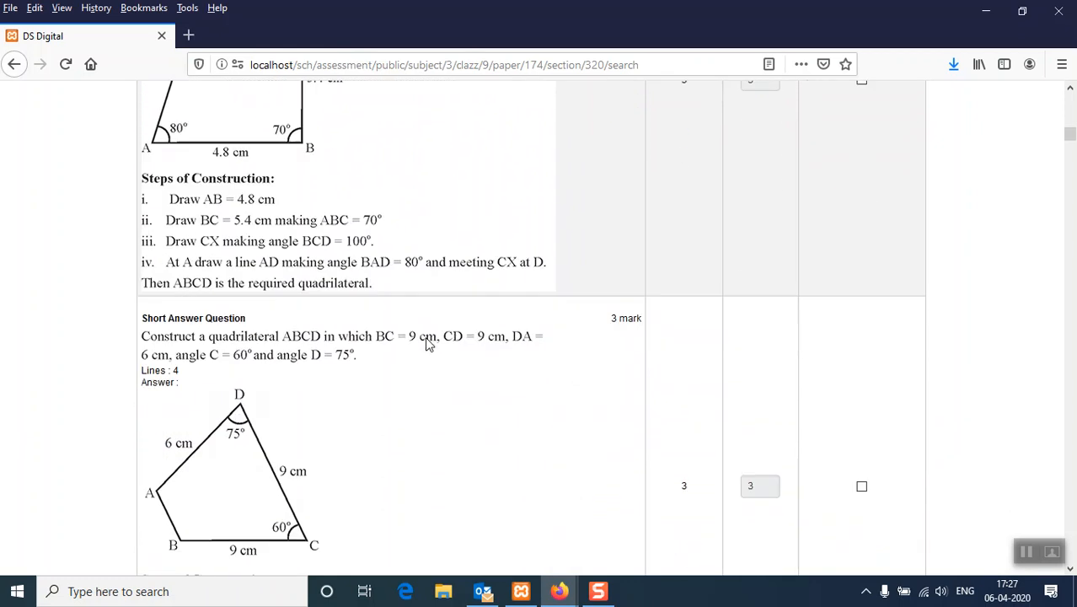
pyautogui.scroll(-5, 427, 344)
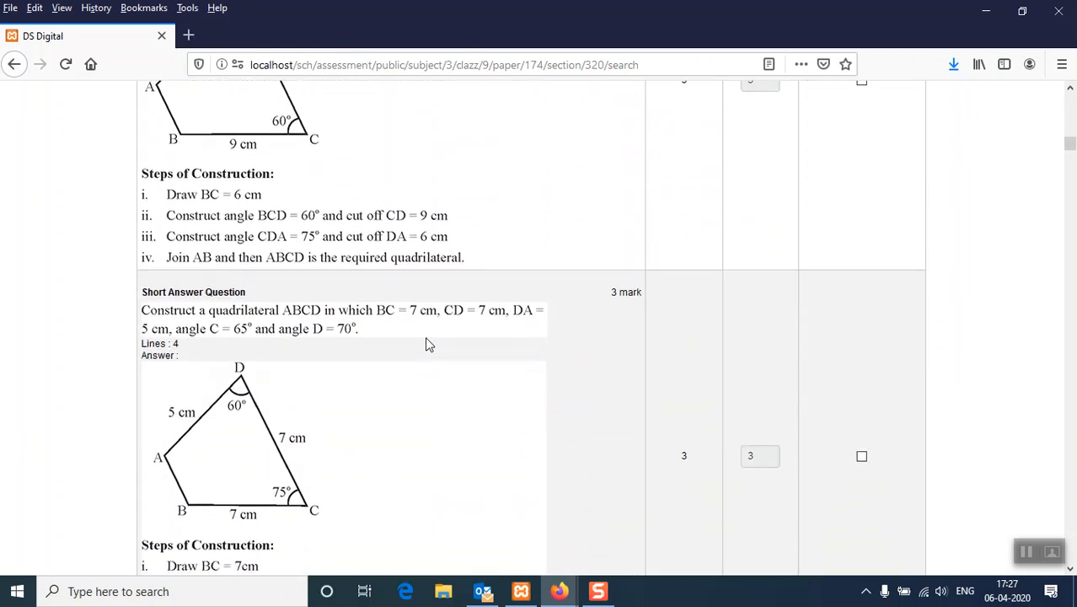
pyautogui.scroll(-1, 426, 344)
pyautogui.scroll(-4, 425, 341)
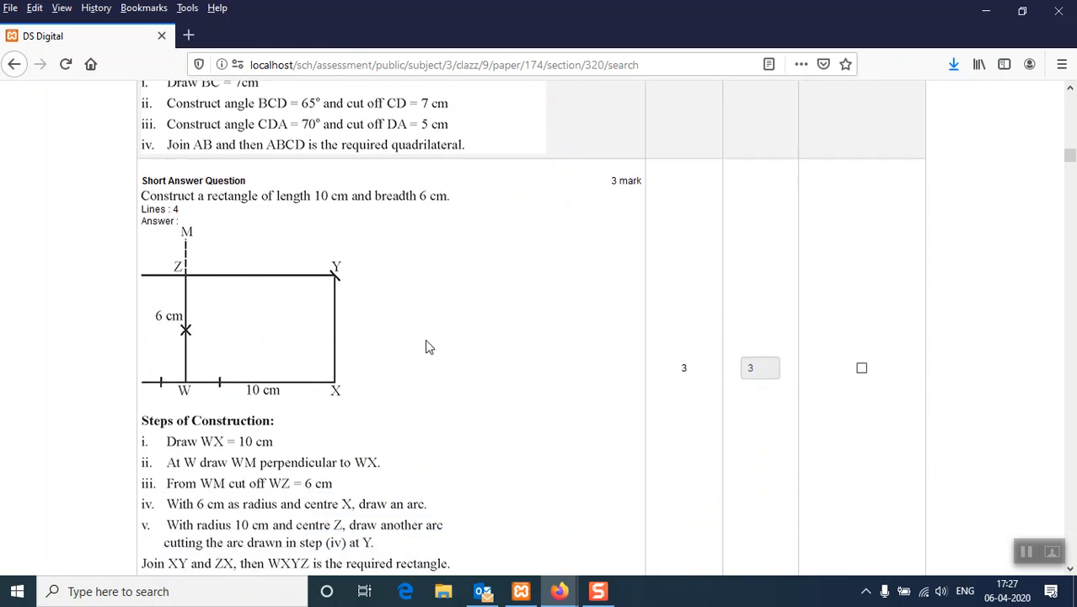
pyautogui.scroll(4, 425, 339)
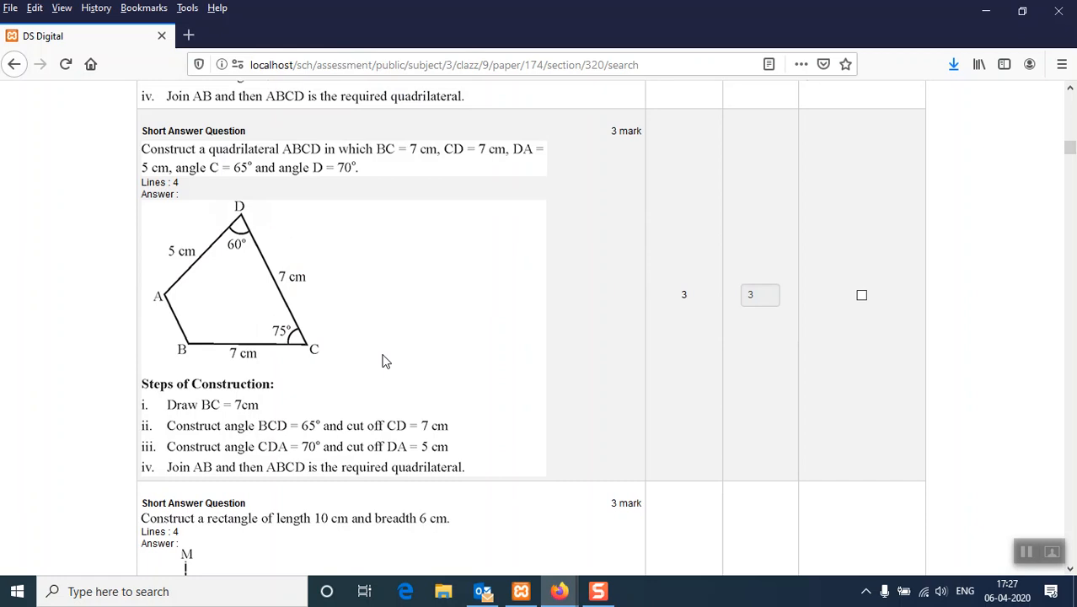
pyautogui.scroll(3, 385, 360)
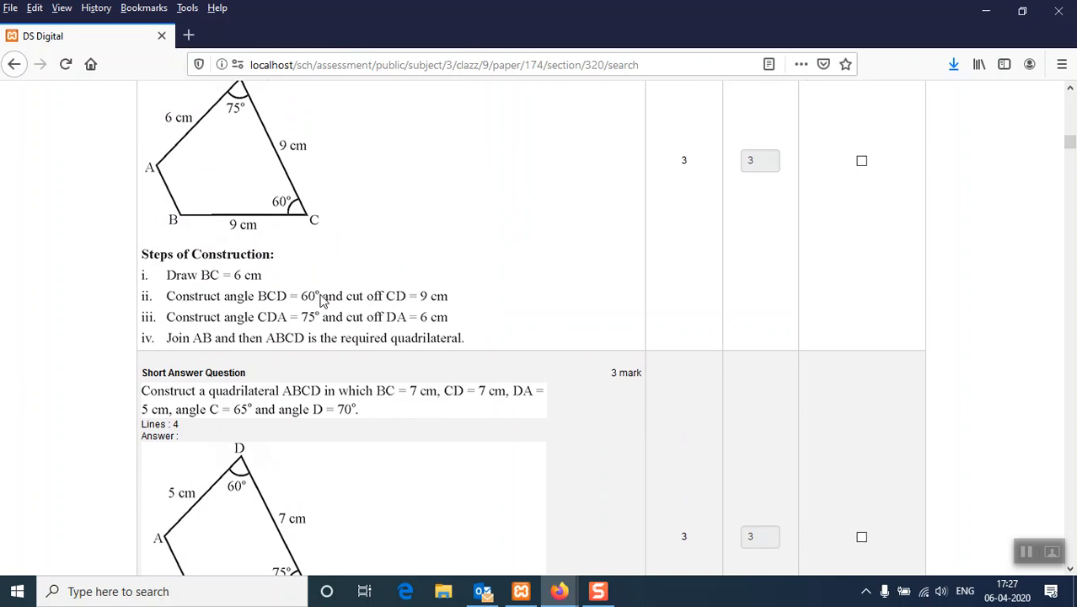
pyautogui.scroll(1, 320, 301)
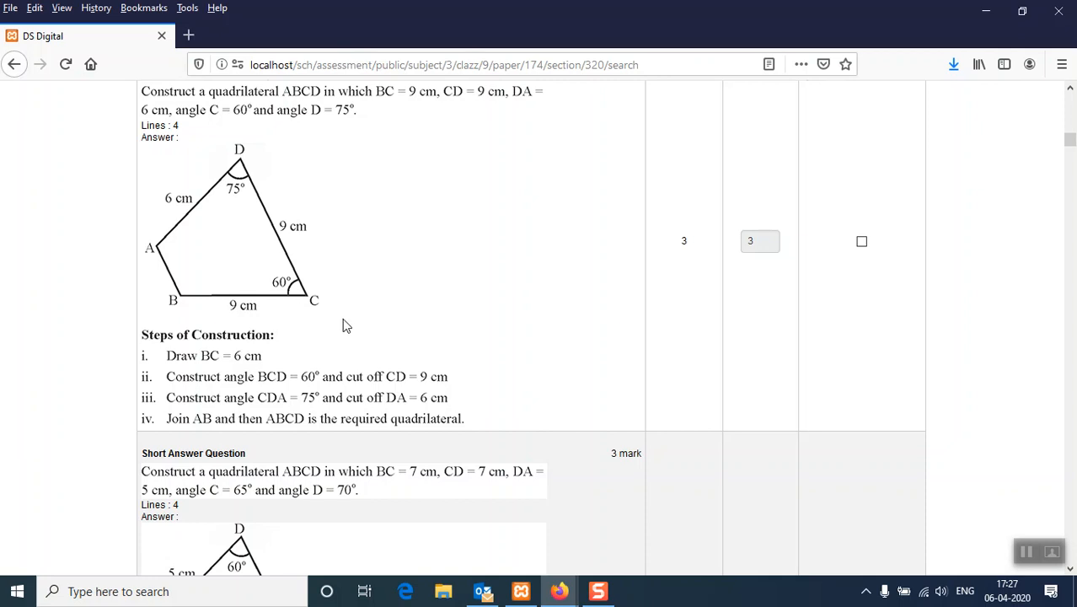
# Select the questions on quadrilateral ABCD with BC = 9 cm, the 10 cm by 6 cm rectangle, and the square of side 9 cm
pyautogui.scroll(2, 344, 322)
pyautogui.click(862, 402)
pyautogui.scroll(-6, 885, 453)
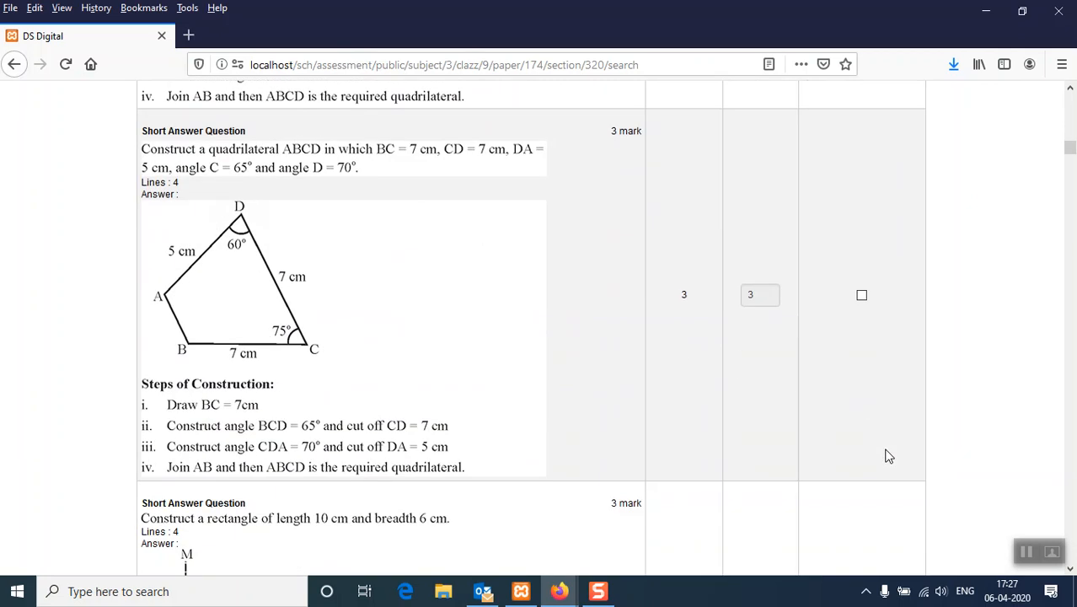
pyautogui.scroll(-5, 887, 453)
pyautogui.click(861, 288)
pyautogui.scroll(-3, 881, 375)
pyautogui.scroll(-5, 878, 379)
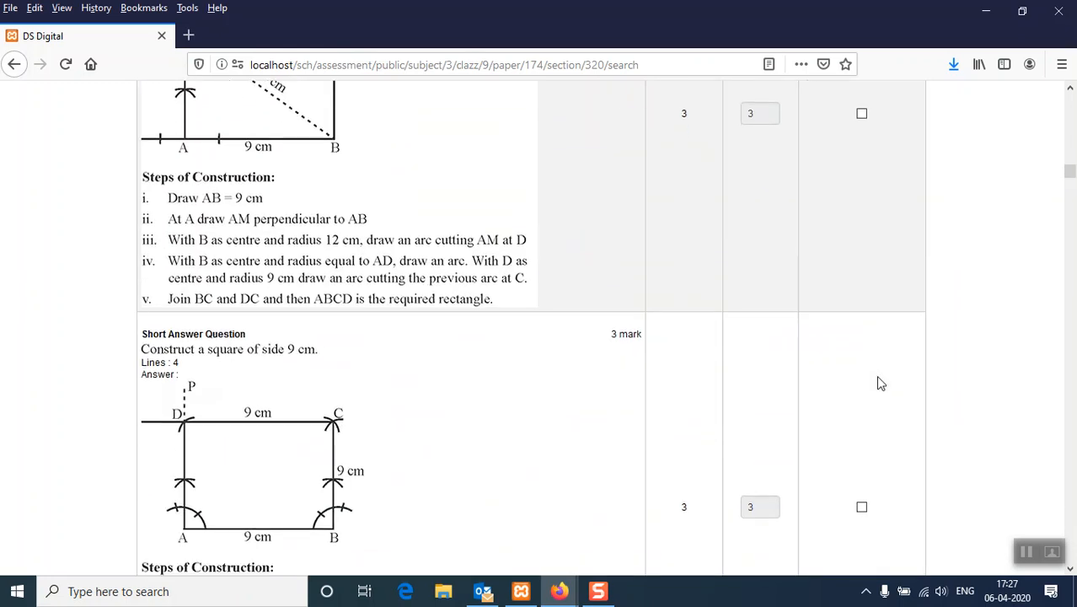
pyautogui.click(862, 445)
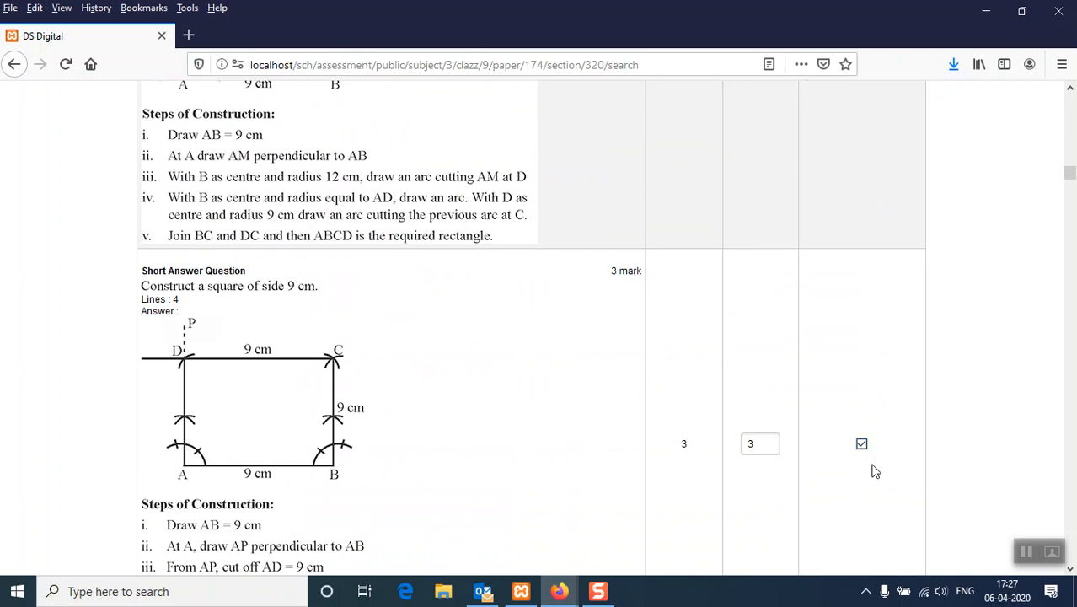
# Select the questions on the square with a 5 cm diagonal and the 4.5 cm long rectangle with a 6 cm diagonal
pyautogui.scroll(-7, 873, 469)
pyautogui.click(861, 293)
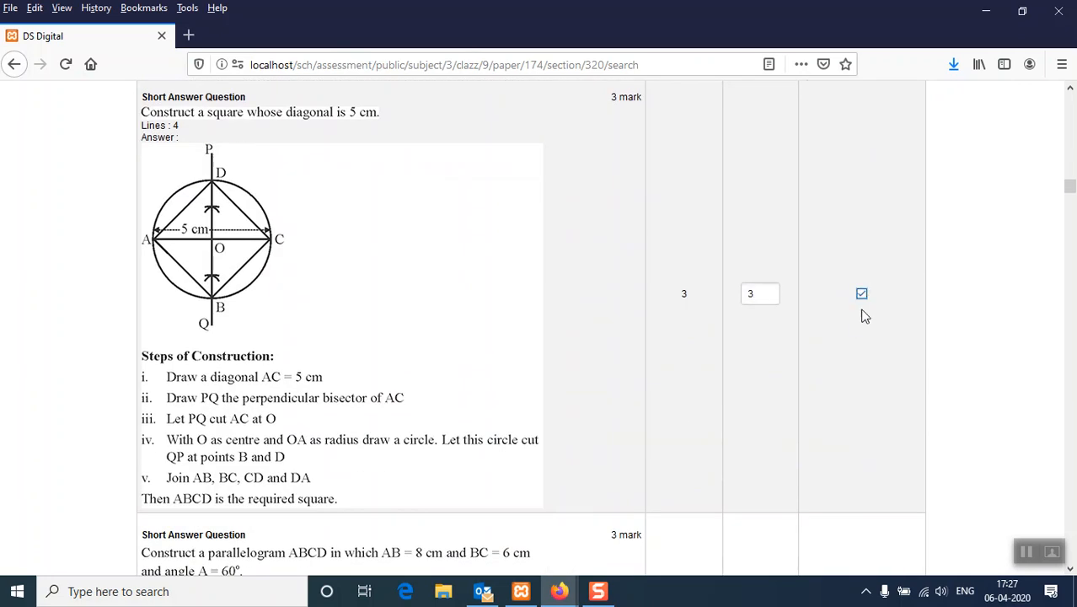
pyautogui.scroll(-10, 863, 337)
pyautogui.scroll(-8, 863, 346)
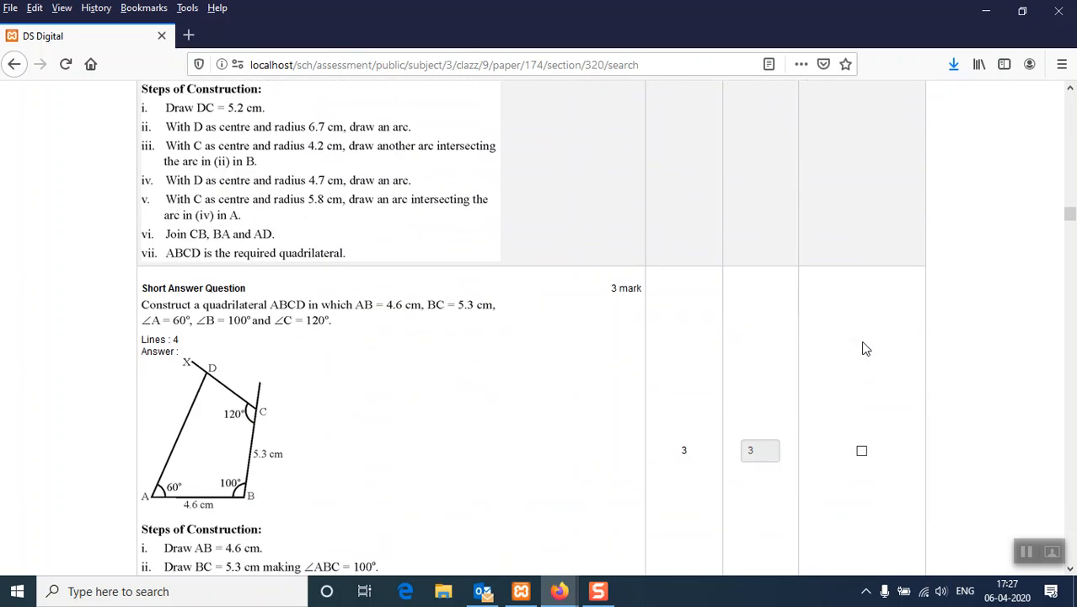
pyautogui.click(861, 431)
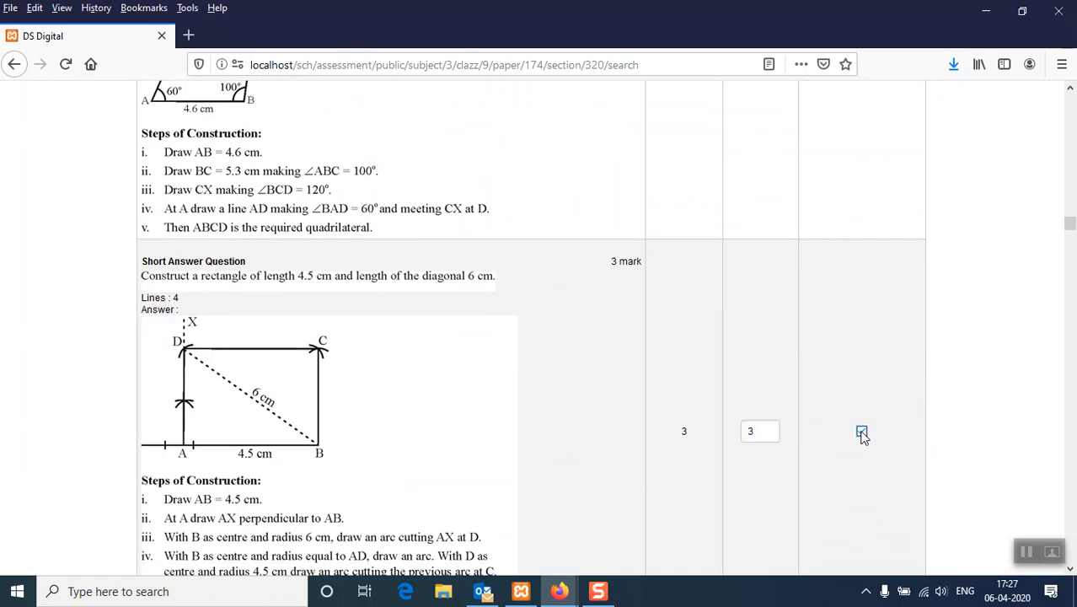
# Add the selected short answer questions to the sample9 paper
pyautogui.scroll(6, 866, 437)
pyautogui.scroll(20, 865, 436)
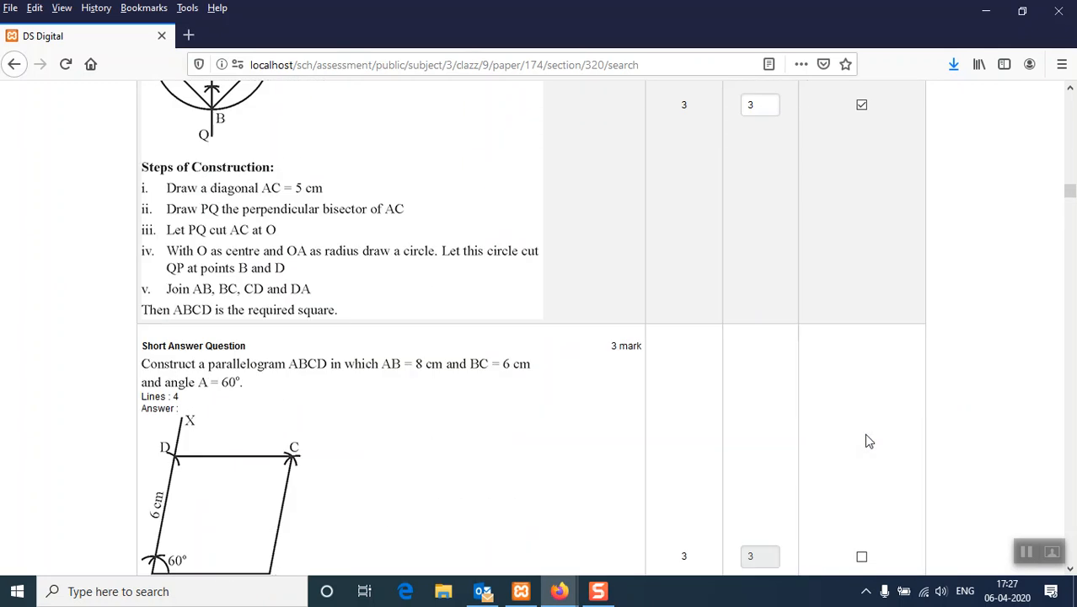
pyautogui.scroll(15, 864, 435)
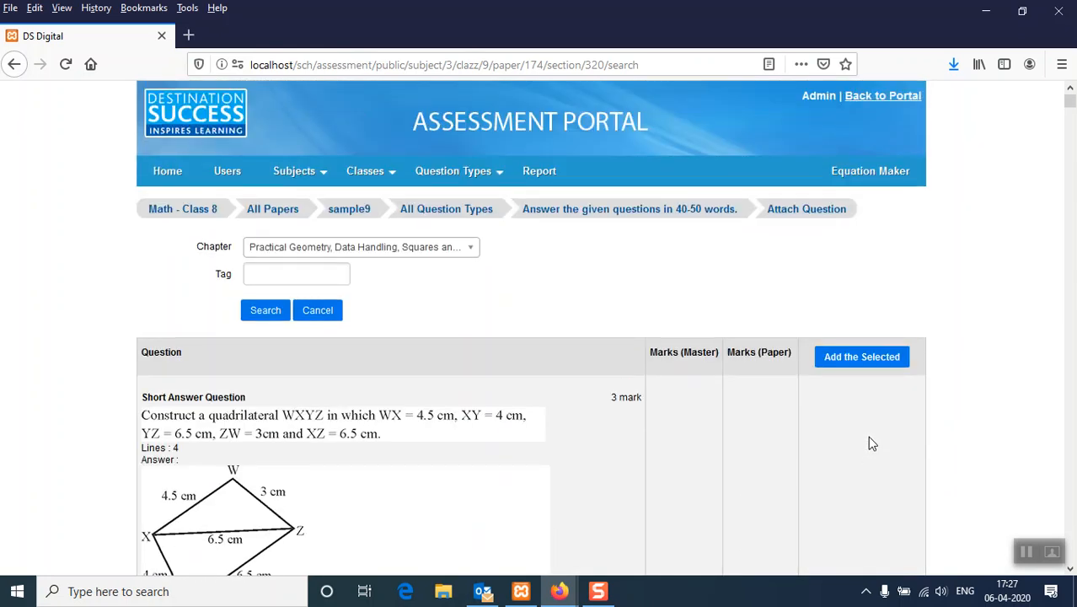
pyautogui.click(865, 360)
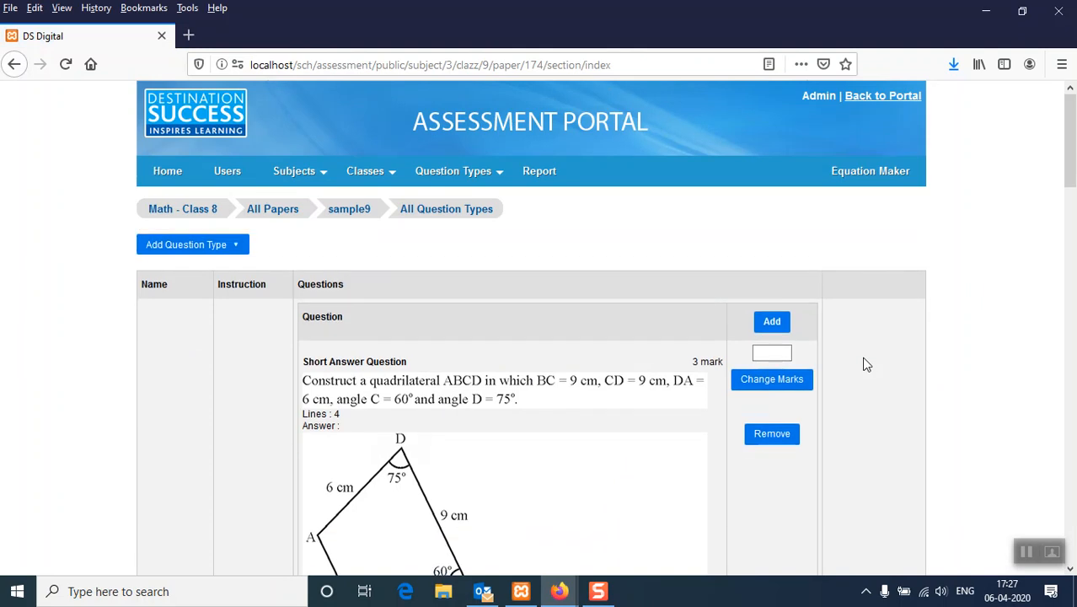
# Review the questions attached to sample9 and the options for changing their marks or removing them
pyautogui.scroll(-10, 865, 364)
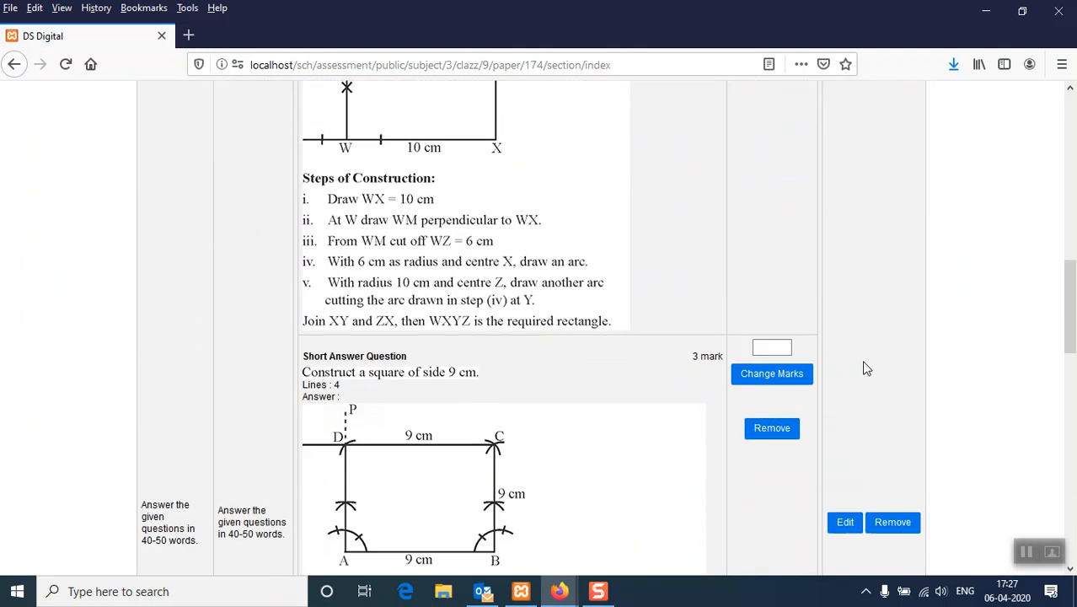
pyautogui.scroll(-1, 866, 368)
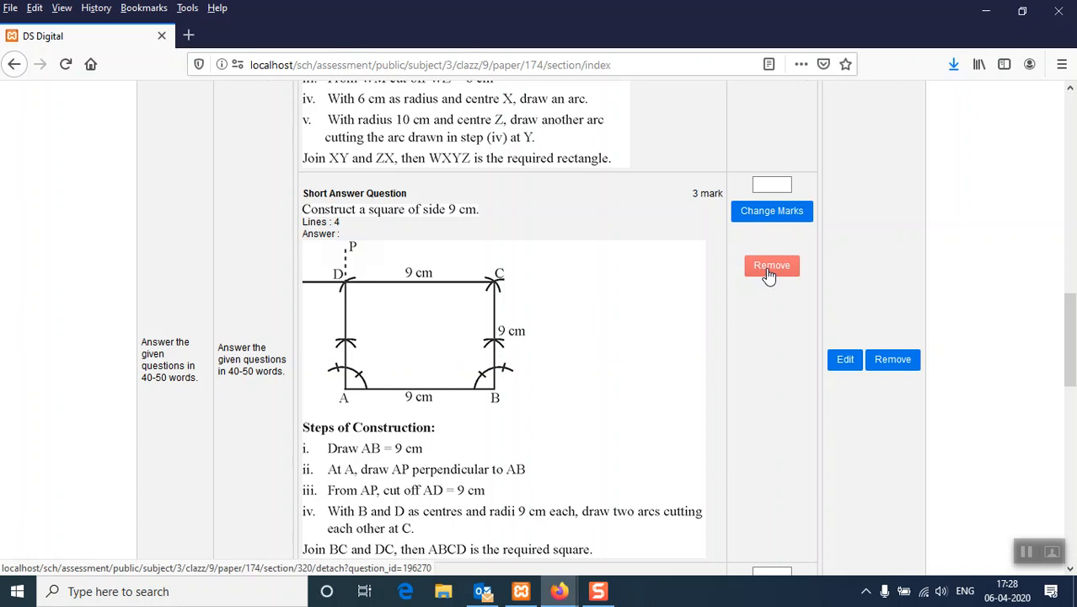
pyautogui.scroll(-7, 768, 274)
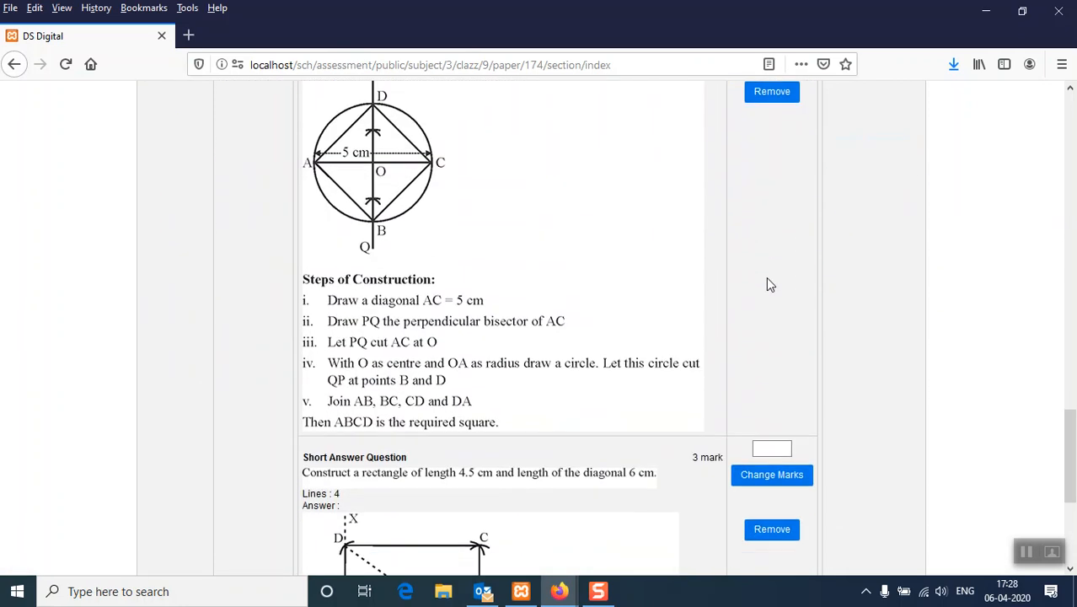
pyautogui.scroll(-4, 766, 281)
pyautogui.scroll(12, 766, 284)
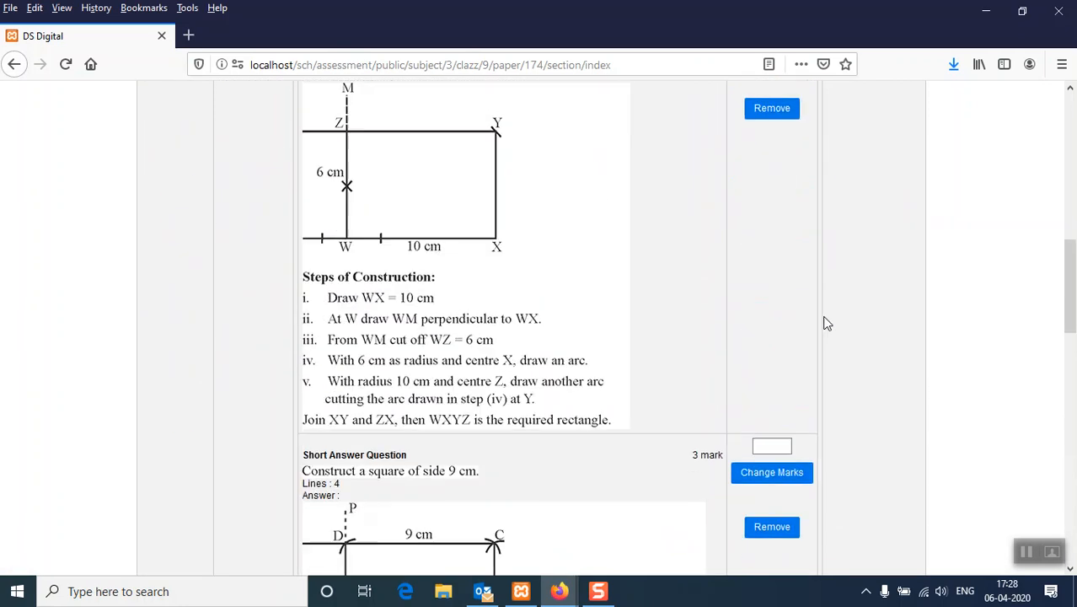
# Return to the list of all papers, export sample9 as a teacher PDF, and open it with Adobe Acrobat Reader DC
pyautogui.scroll(10, 826, 324)
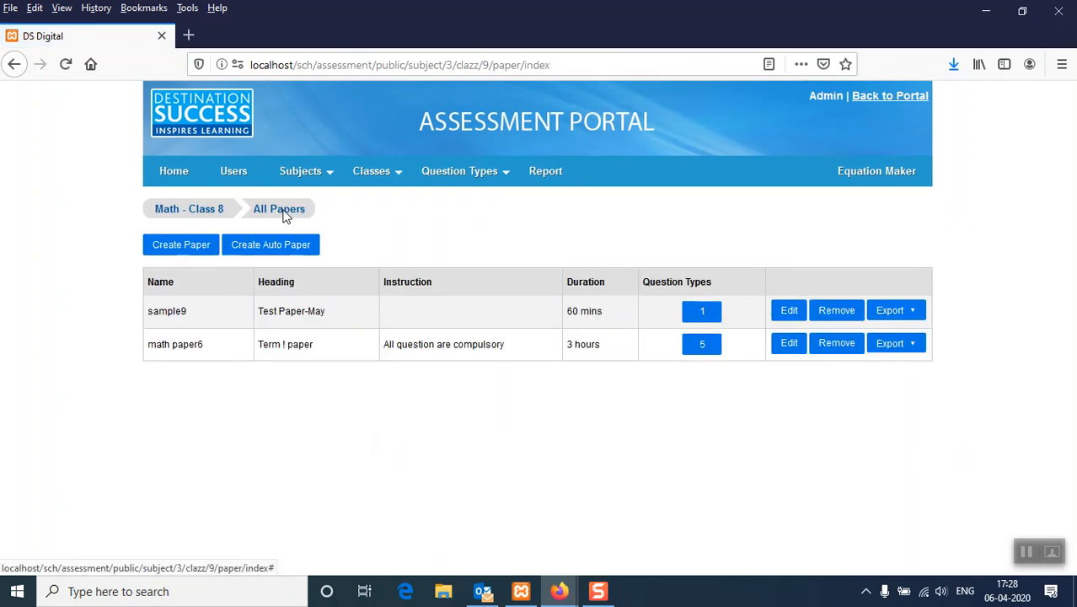
pyautogui.click(897, 313)
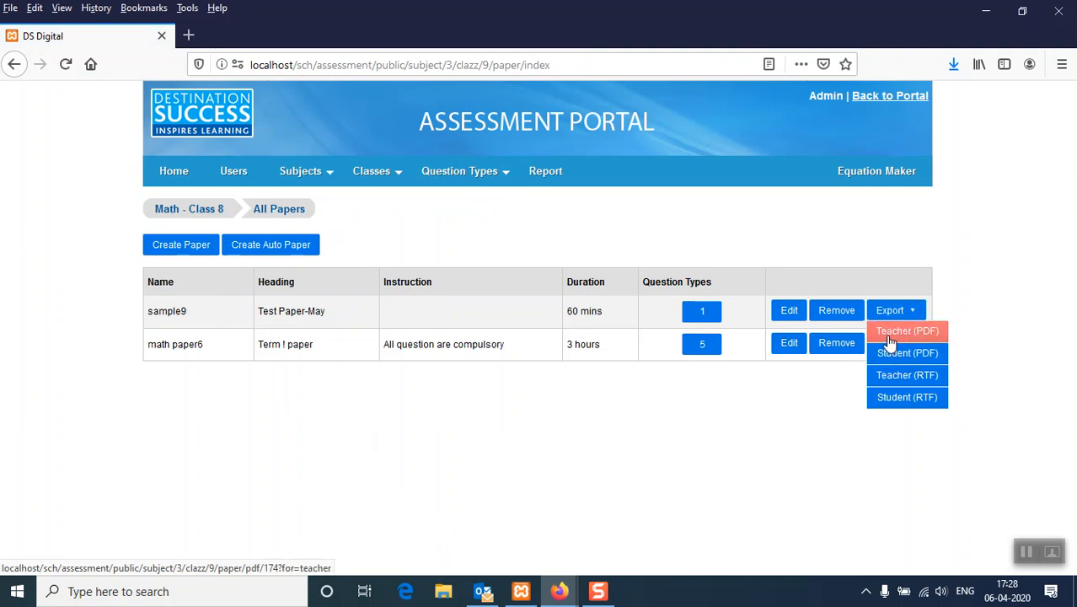
pyautogui.click(887, 333)
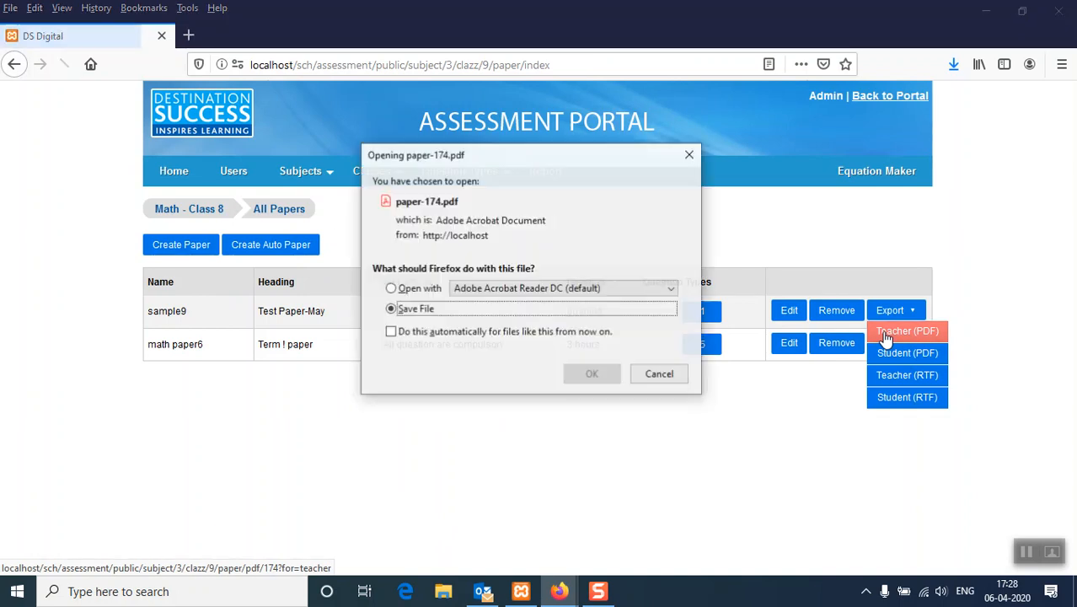
pyautogui.click(391, 289)
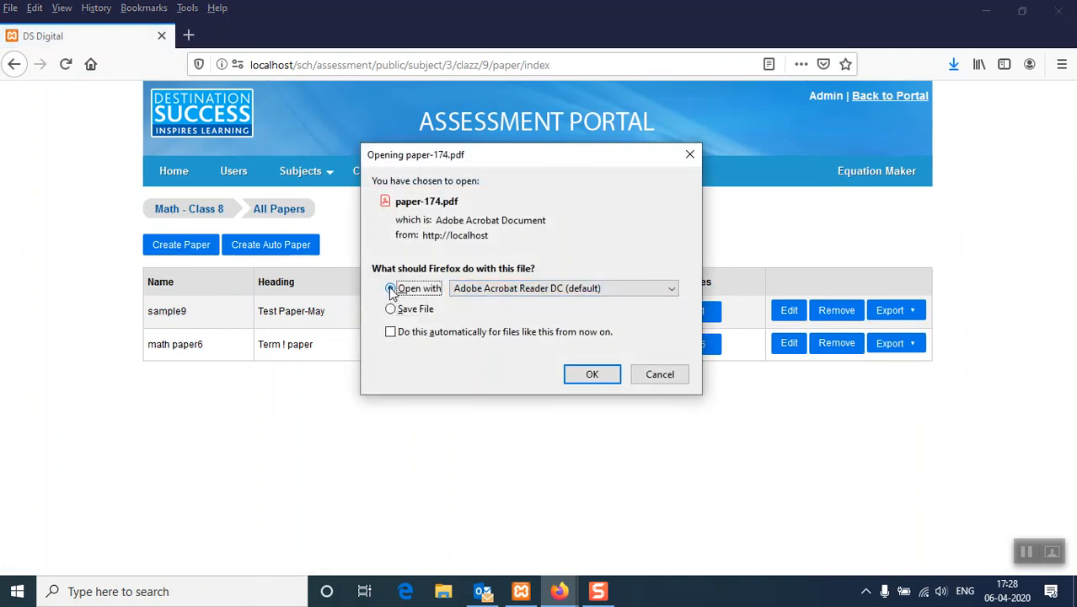
pyautogui.click(609, 379)
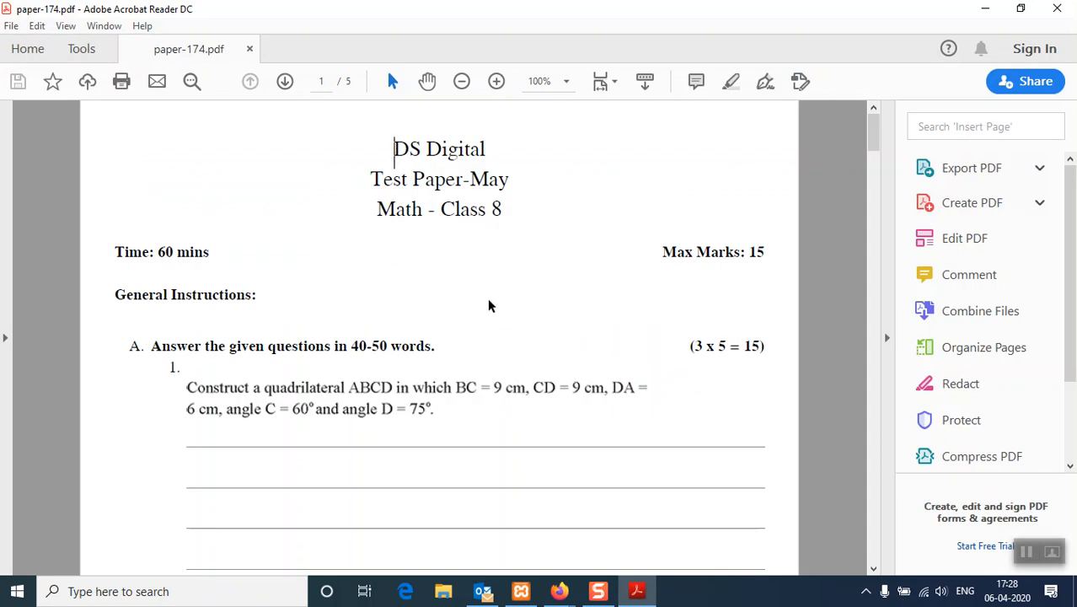
# Read through the exported teacher PDF, checking its heading, marks, questions, answer lines and answers
pyautogui.scroll(-1, 497, 315)
pyautogui.scroll(-2, 498, 319)
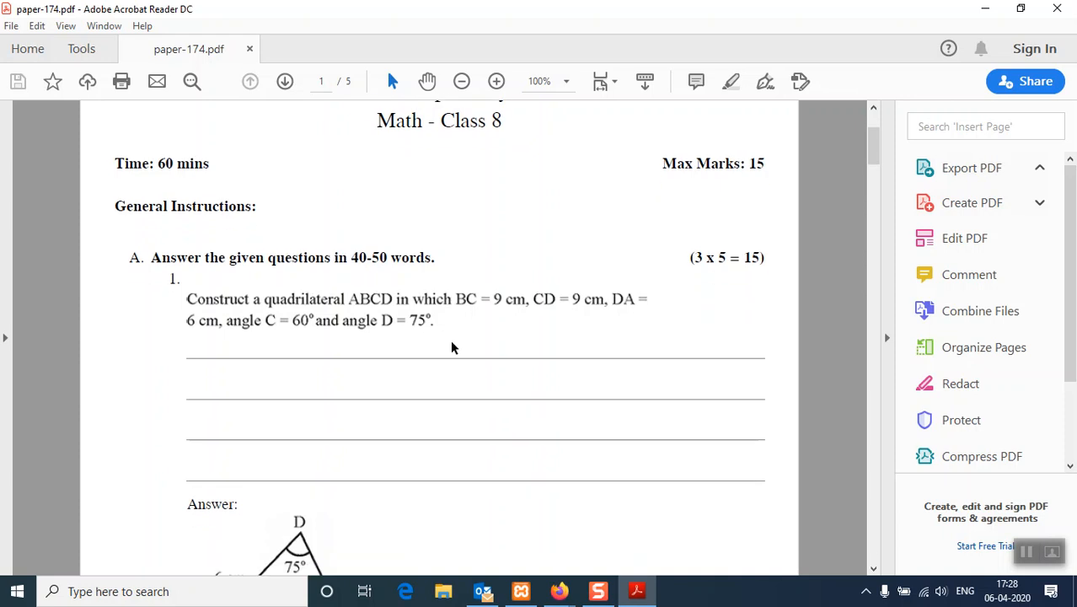
pyautogui.scroll(-3, 451, 340)
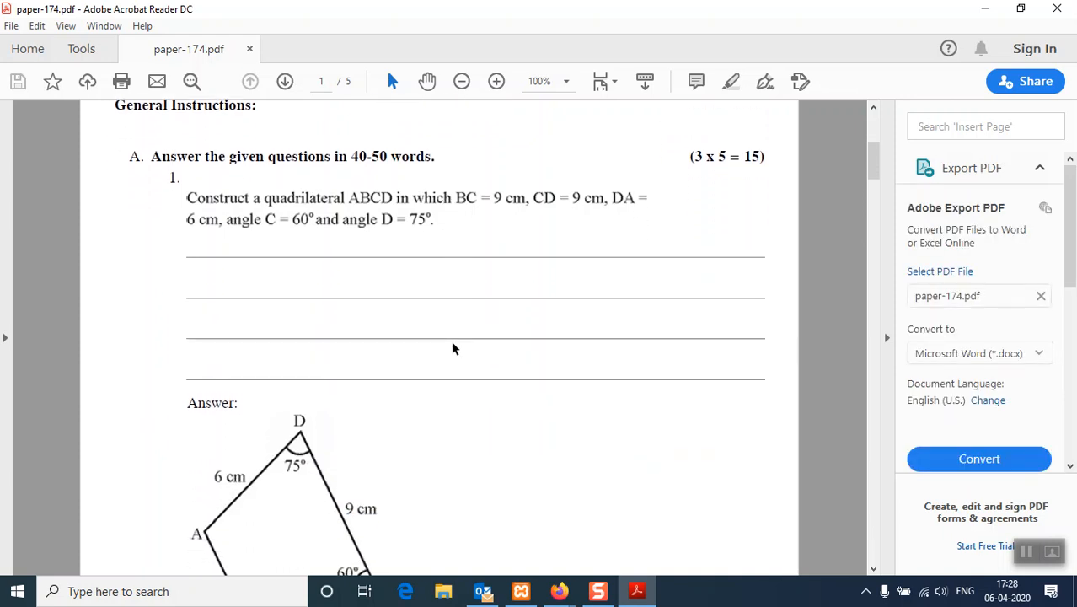
pyautogui.scroll(-3, 451, 342)
pyautogui.scroll(-5, 451, 342)
pyautogui.scroll(-15, 457, 354)
pyautogui.scroll(-6, 458, 353)
pyautogui.scroll(-12, 458, 360)
pyautogui.scroll(-5, 460, 357)
pyautogui.scroll(-6, 461, 363)
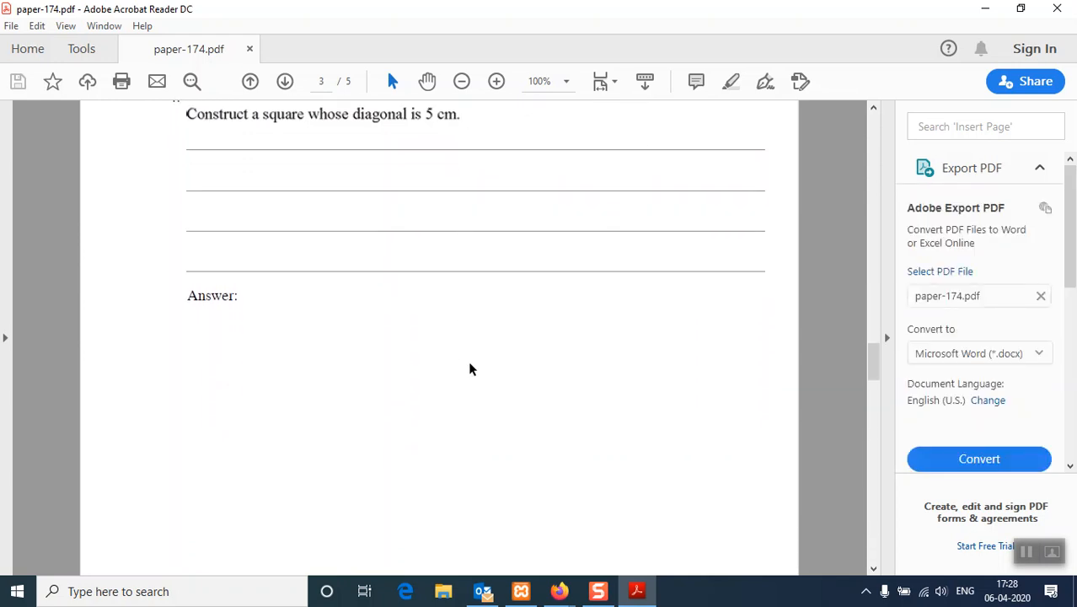
pyautogui.scroll(10, 470, 369)
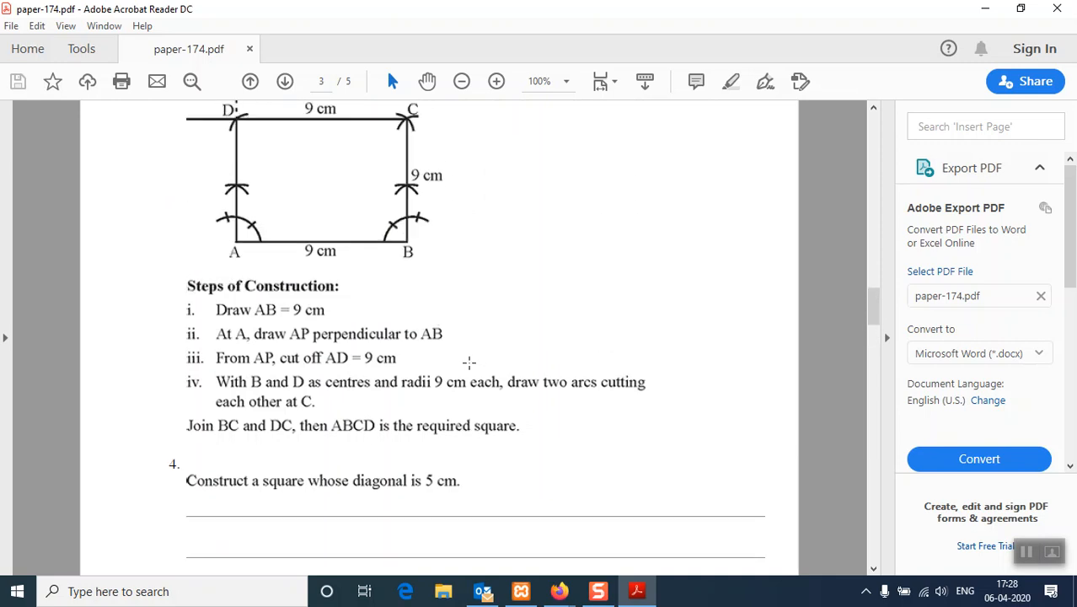